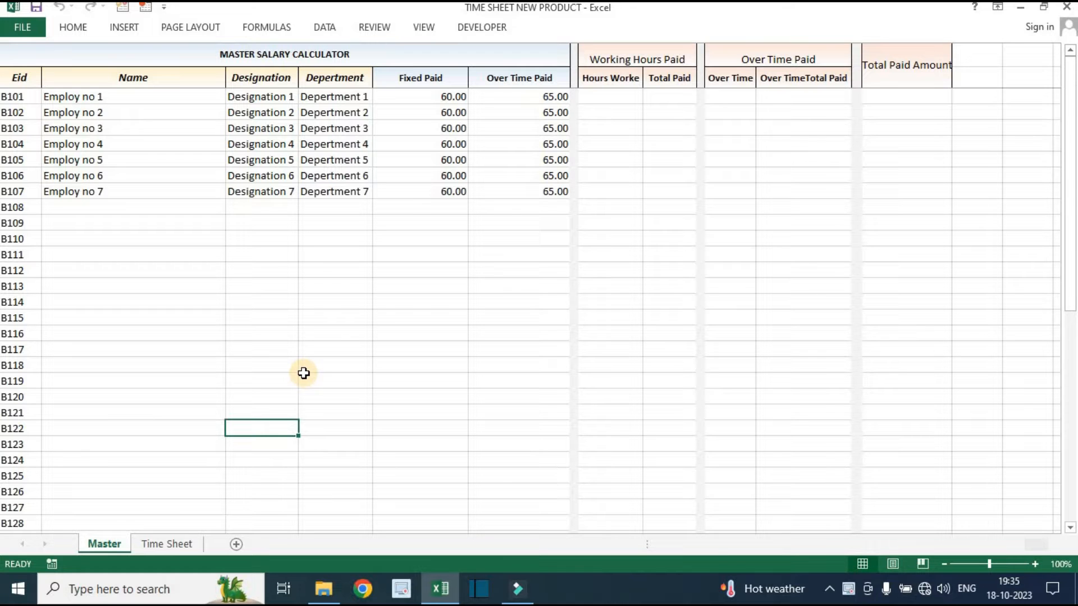
Review the Master sheet's Eid, Name, Designation, Department, Fixed Paid and Over Time Paid columns, glancing at the Time Sheet worksheet too
{"action": "left_click", "coordinate": [163, 541]}
{"action": "left_click", "coordinate": [105, 546]}
{"action": "left_click", "coordinate": [167, 543]}
{"action": "left_click", "coordinate": [90, 543]}
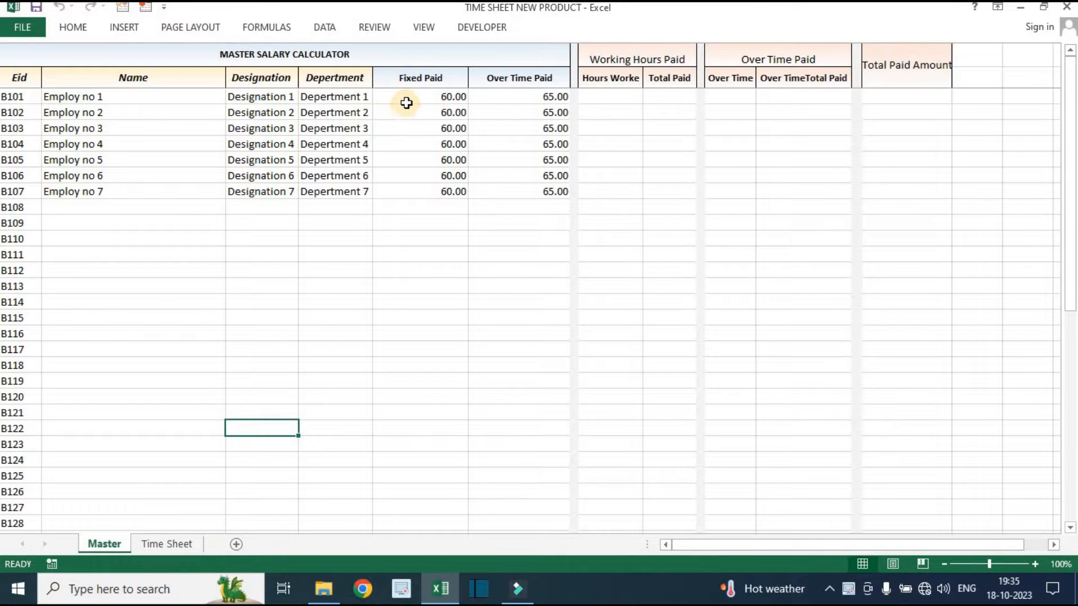
{"action": "left_click_drag", "start_coordinate": [612, 99], "coordinate": [620, 109]}
{"action": "left_click_drag", "start_coordinate": [23, 83], "coordinate": [29, 300]}
{"action": "left_click", "coordinate": [97, 256]}
{"action": "left_click", "coordinate": [157, 94]}
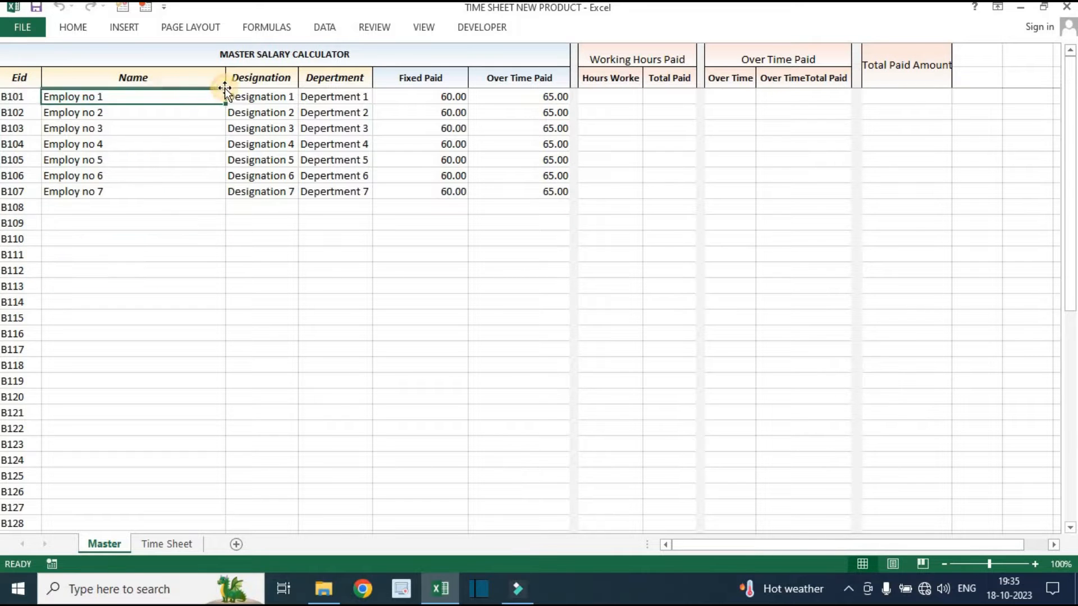
{"action": "left_click", "coordinate": [251, 81]}
{"action": "left_click", "coordinate": [335, 77]}
{"action": "left_click_drag", "start_coordinate": [334, 77], "coordinate": [332, 193]}
{"action": "left_click", "coordinate": [309, 283]}
{"action": "left_click_drag", "start_coordinate": [262, 79], "coordinate": [267, 228]}
{"action": "left_click_drag", "start_coordinate": [430, 83], "coordinate": [433, 227]}
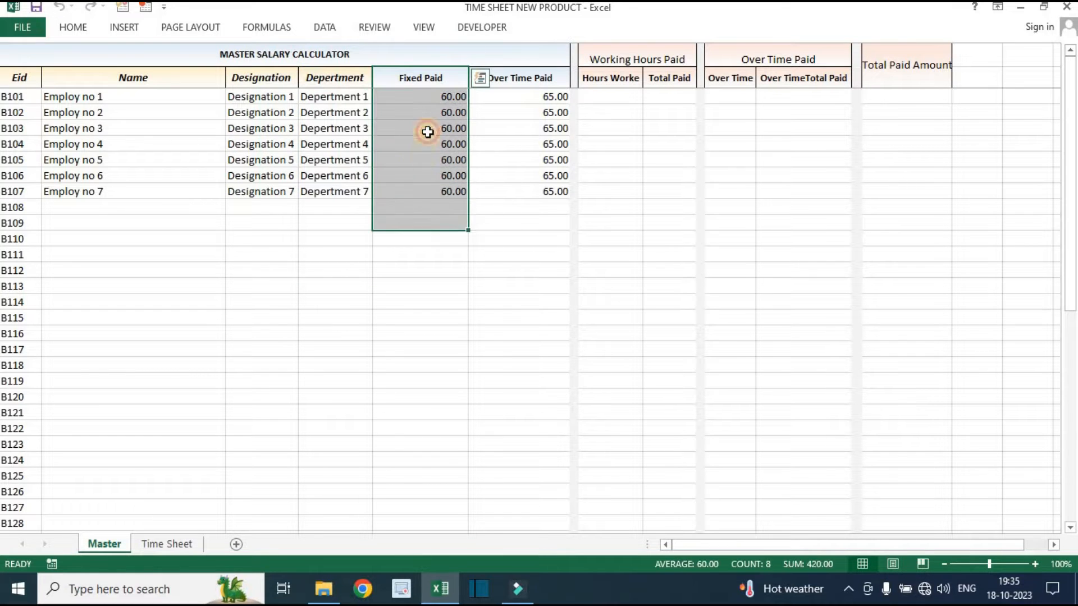
{"action": "left_click", "coordinate": [428, 132]}
{"action": "left_click_drag", "start_coordinate": [522, 79], "coordinate": [526, 209]}
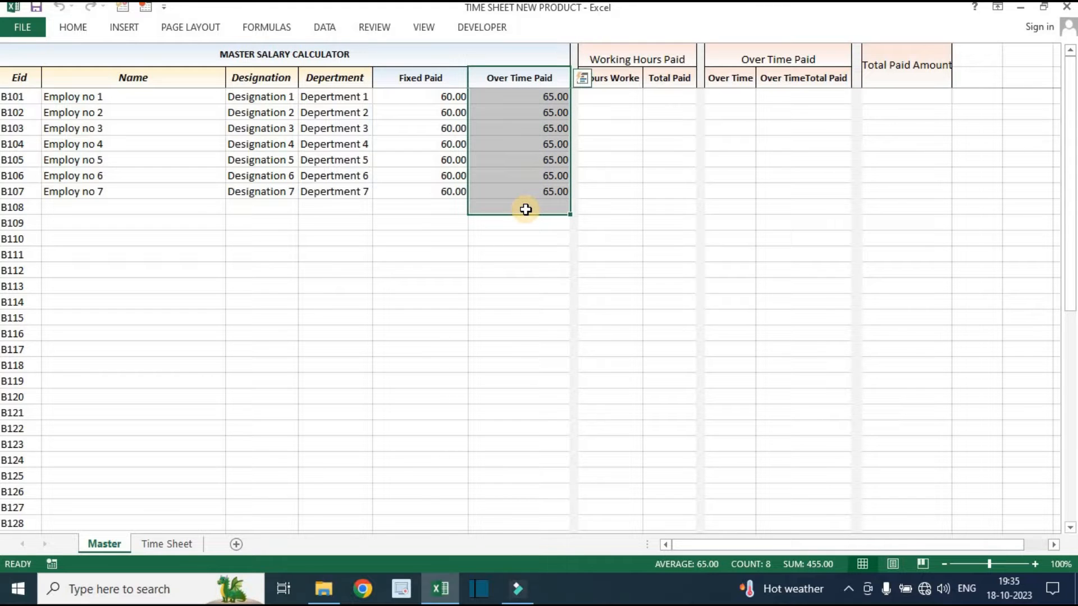
{"action": "left_click", "coordinate": [539, 96]}
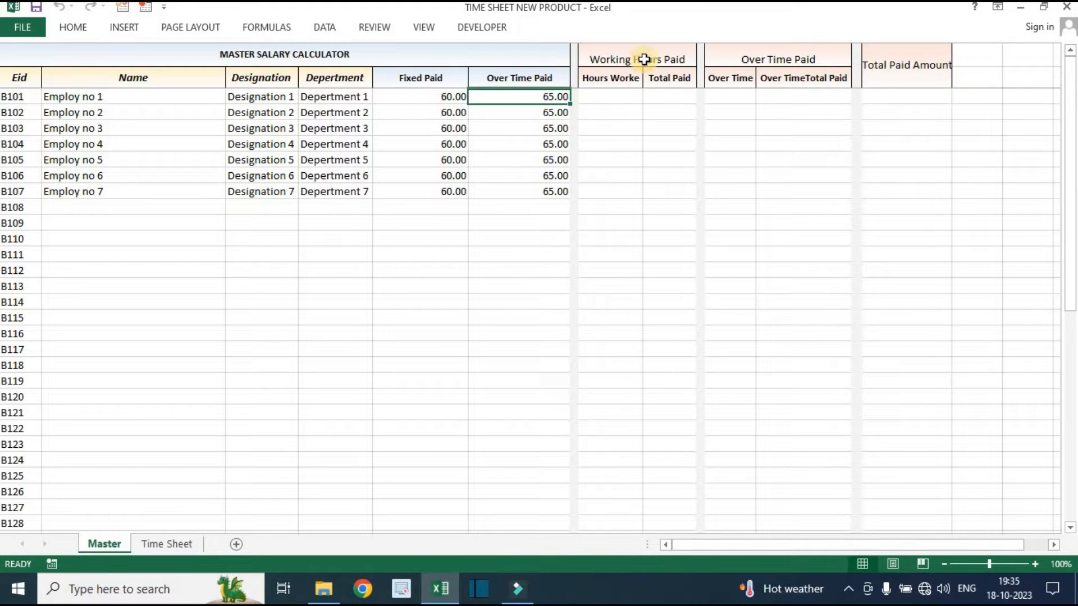
Examine the Working Hours Paid, Over Time Paid and Total Paid Amount columns and the full Eid list on the Master sheet
{"action": "left_click", "coordinate": [663, 96]}
{"action": "left_click_drag", "start_coordinate": [620, 87], "coordinate": [645, 212]}
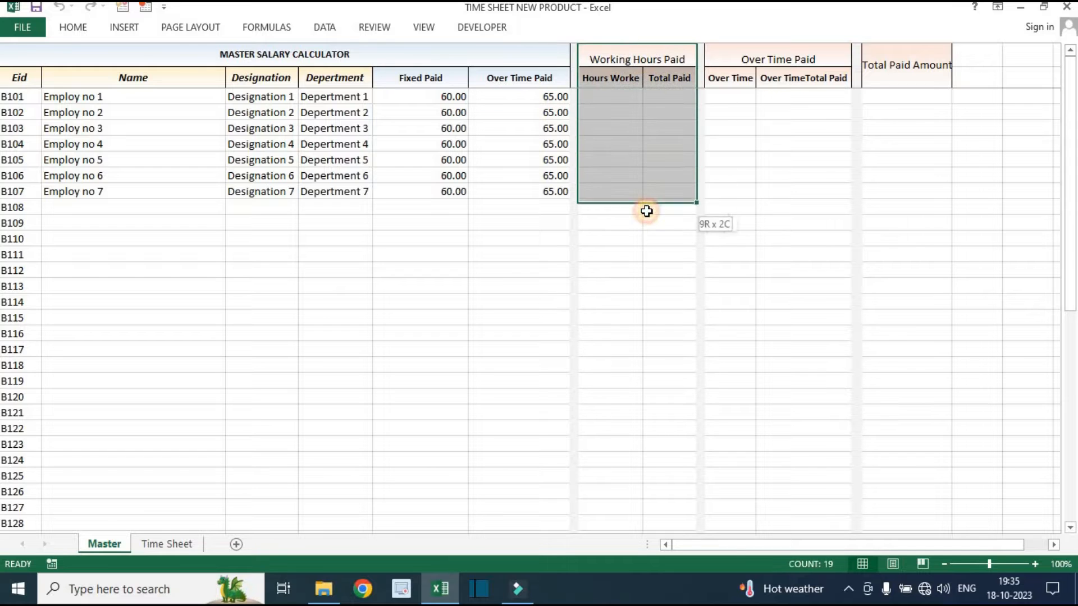
{"action": "left_click", "coordinate": [610, 87]}
{"action": "left_click", "coordinate": [611, 96]}
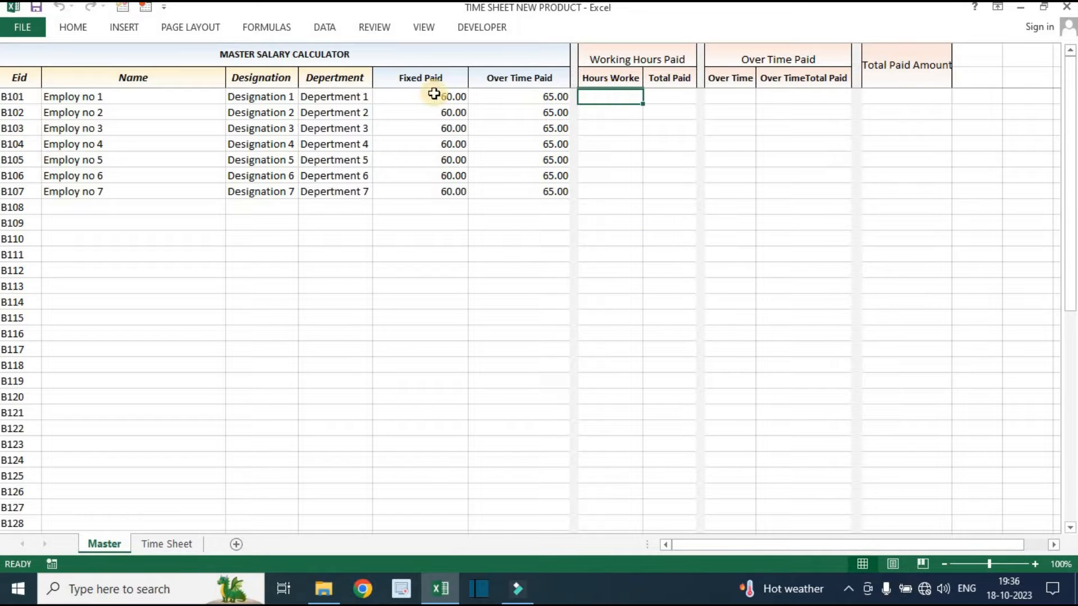
{"action": "left_click", "coordinate": [666, 93]}
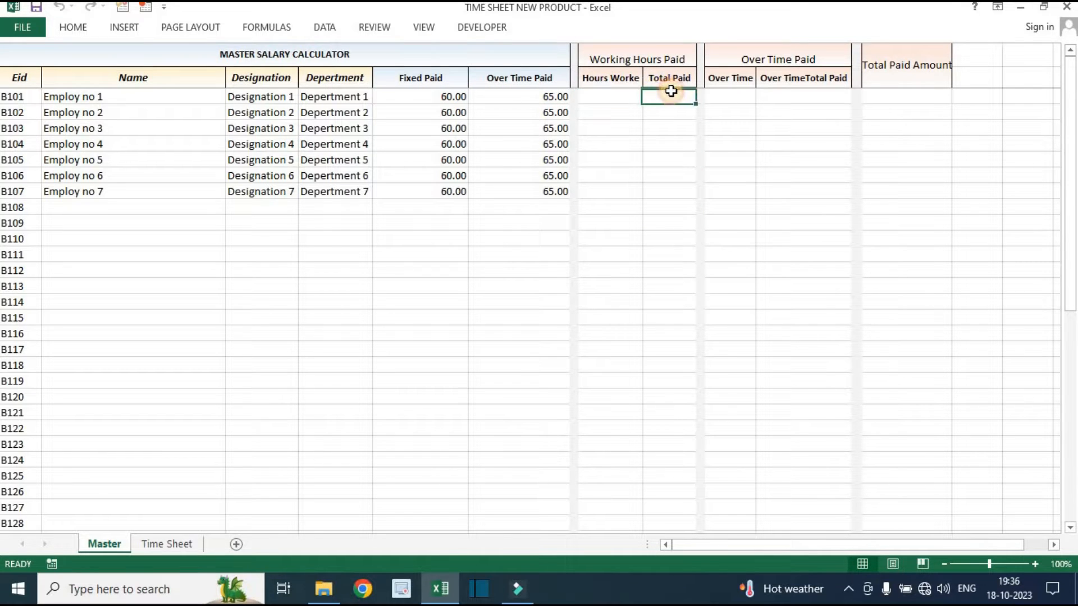
{"action": "left_click", "coordinate": [731, 92]}
{"action": "left_click", "coordinate": [794, 92]}
{"action": "left_click", "coordinate": [898, 93]}
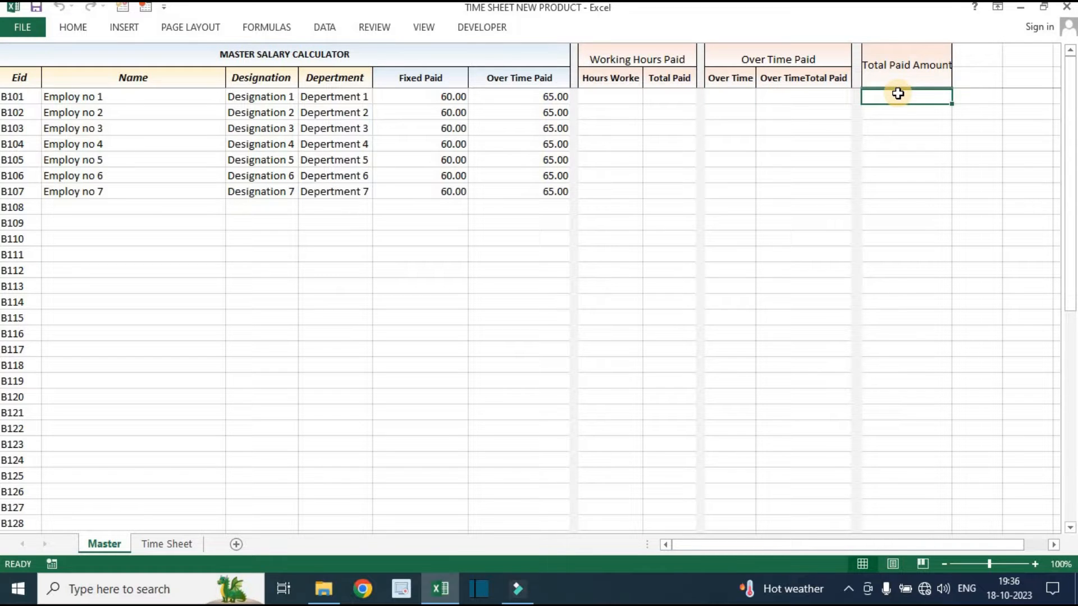
{"action": "left_click", "coordinate": [326, 220]}
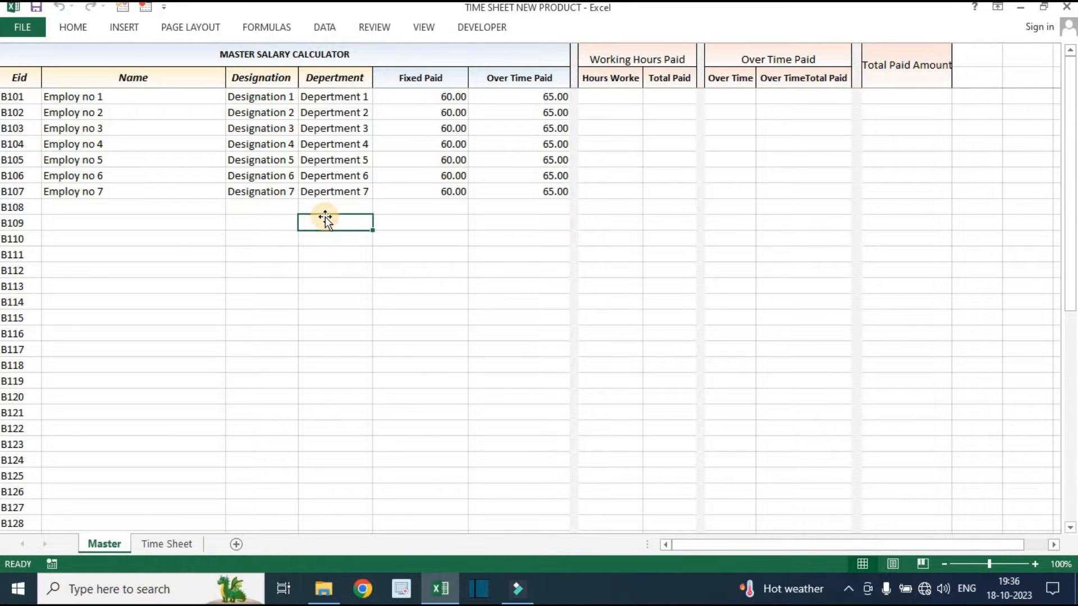
{"action": "scroll", "coordinate": [326, 220], "scroll_direction": "down", "scroll_amount": 12}
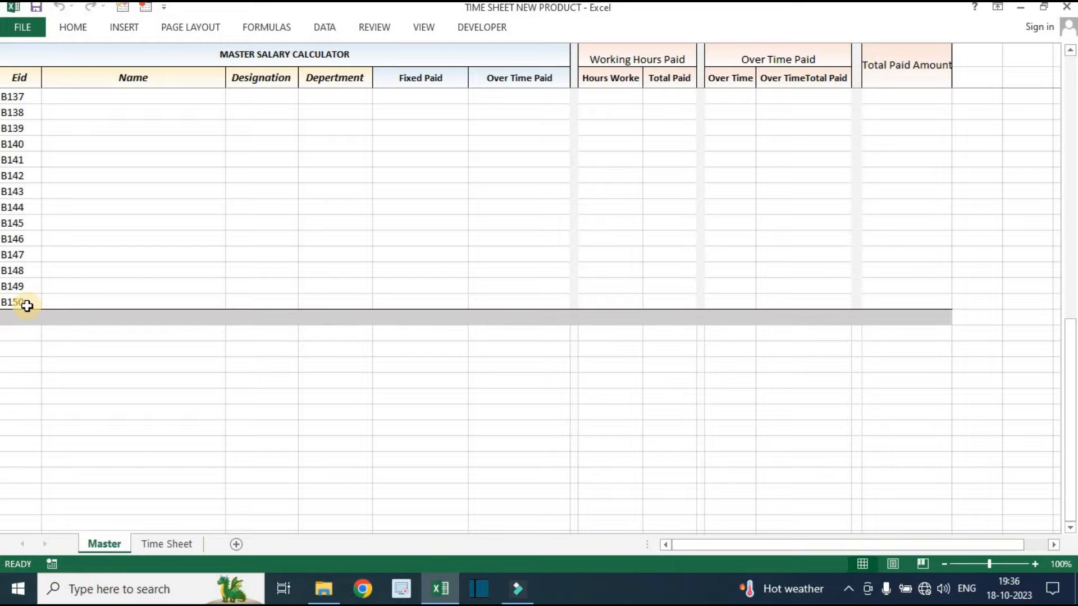
{"action": "scroll", "coordinate": [52, 303], "scroll_direction": "up", "scroll_amount": 12}
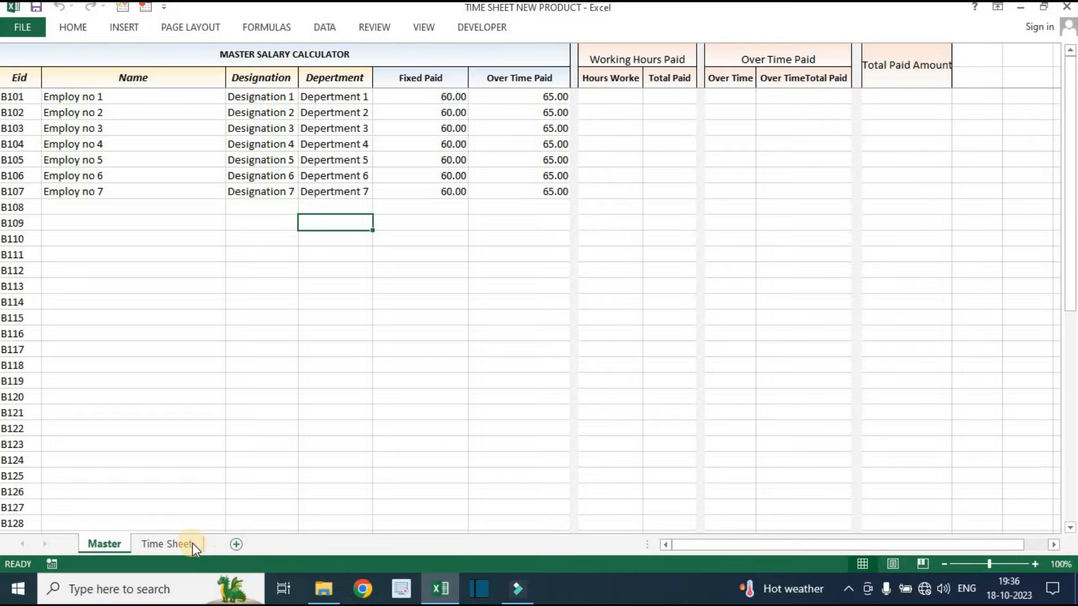
Examine the Time Sheet's employee details, the Working Hours setting and the first employee's In and Ovr cells for day 1
{"action": "left_click", "coordinate": [177, 545]}
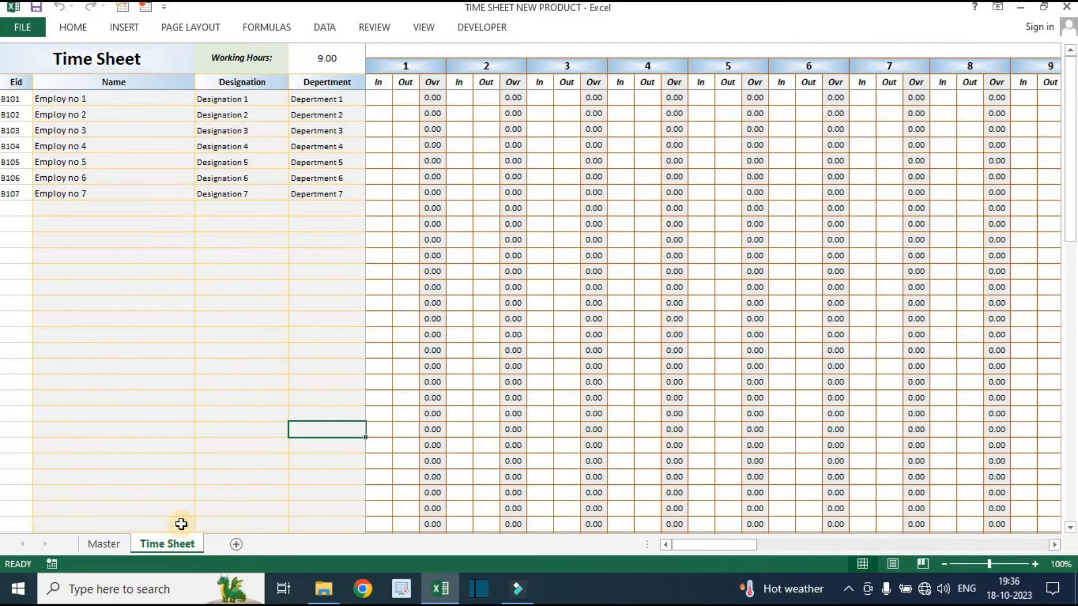
{"action": "left_click", "coordinate": [119, 544]}
{"action": "left_click", "coordinate": [163, 544]}
{"action": "left_click", "coordinate": [132, 409]}
{"action": "left_click_drag", "start_coordinate": [16, 82], "coordinate": [15, 241]}
{"action": "left_click", "coordinate": [57, 225]}
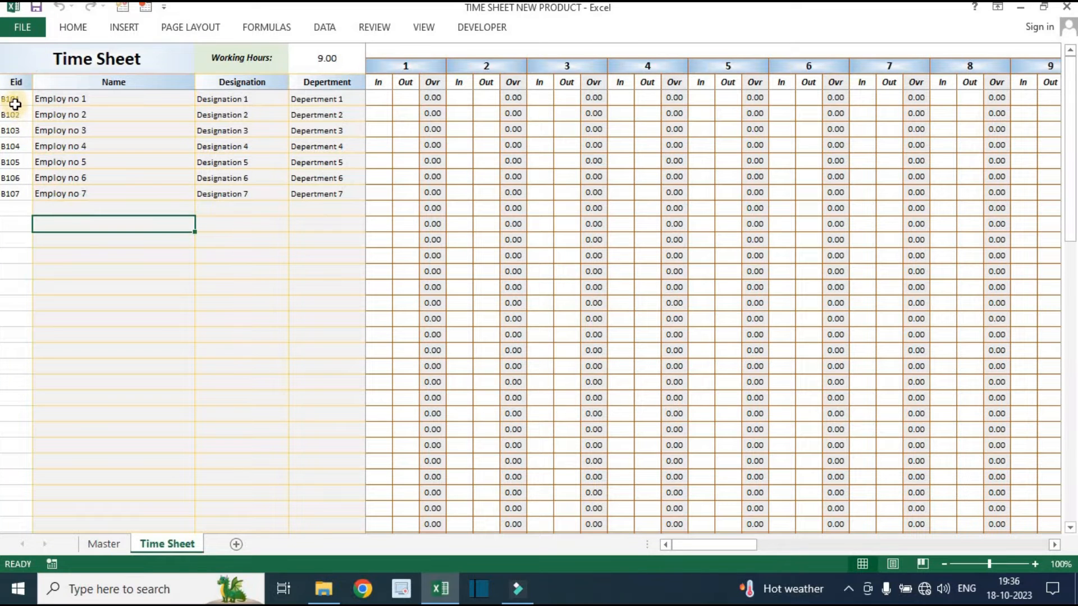
{"action": "left_click", "coordinate": [14, 100]}
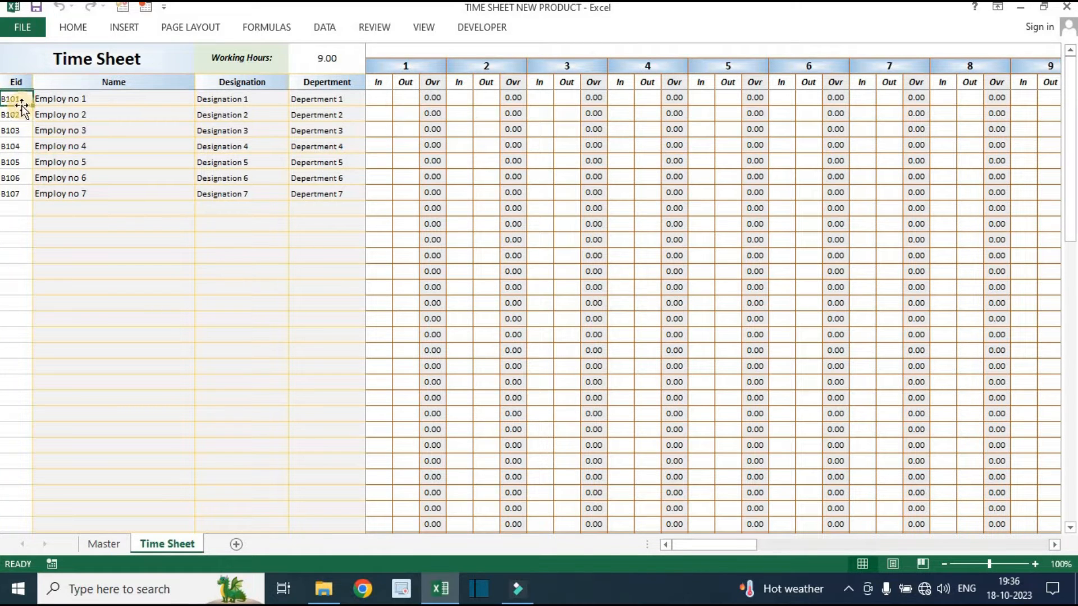
{"action": "left_click", "coordinate": [112, 99]}
{"action": "left_click", "coordinate": [285, 97]}
{"action": "left_click_drag", "start_coordinate": [124, 100], "coordinate": [306, 227]}
{"action": "left_click", "coordinate": [297, 268]}
{"action": "left_click", "coordinate": [337, 60]}
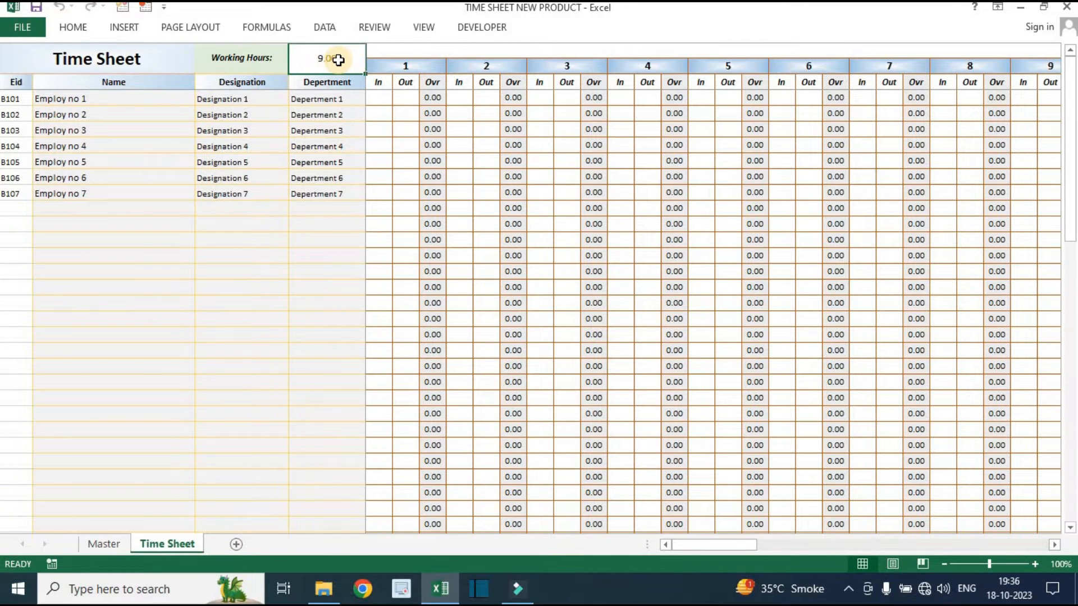
{"action": "left_click", "coordinate": [378, 98]}
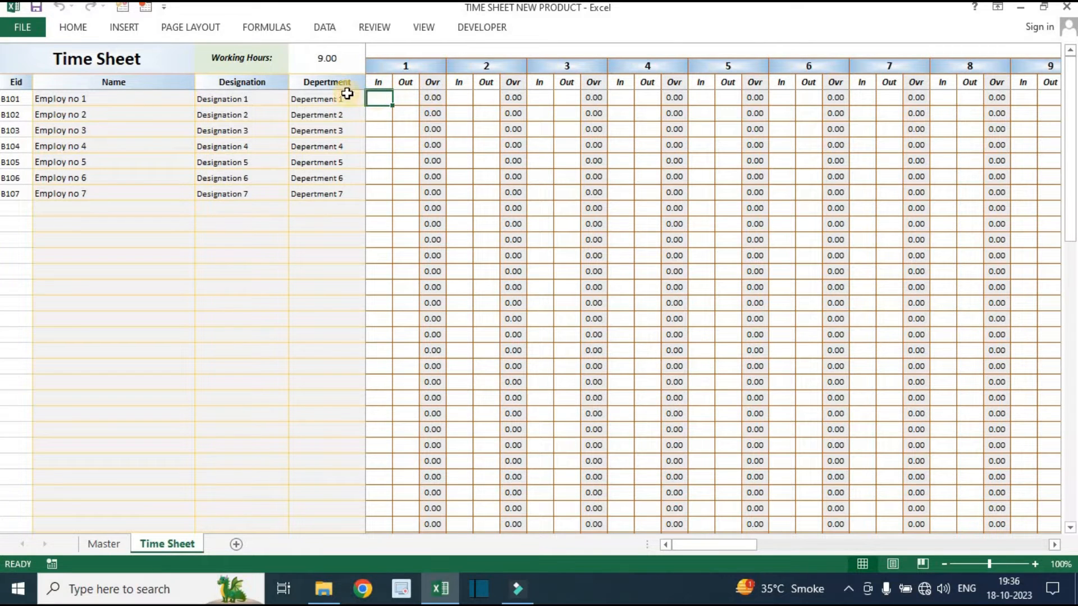
{"action": "left_click", "coordinate": [432, 100]}
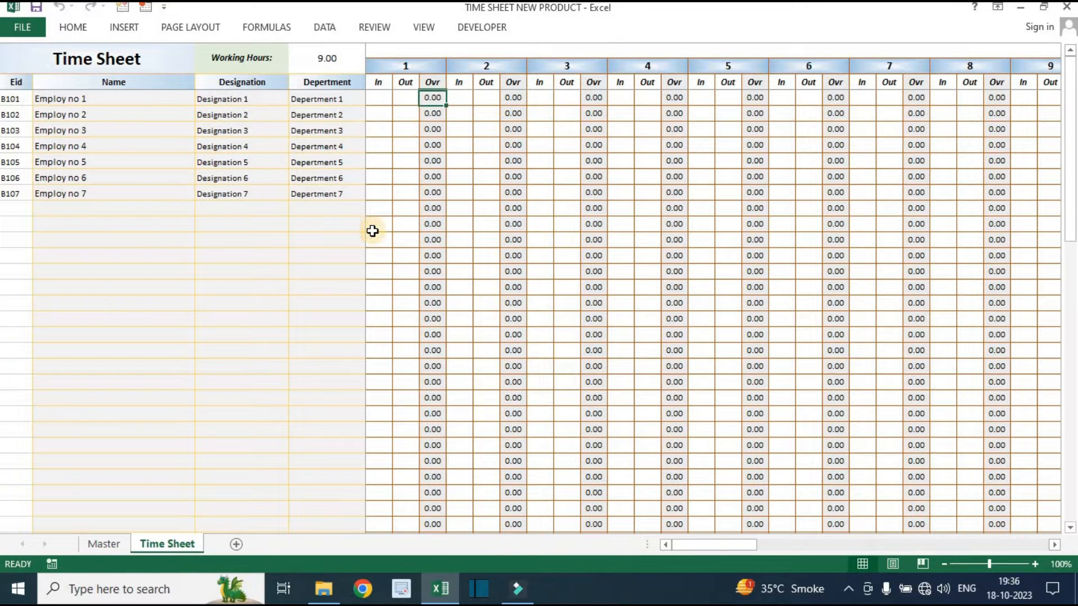
On the Master sheet, fill row B108 with the new employee's name, designation manager and department CASHIER
{"action": "left_click", "coordinate": [113, 542]}
{"action": "left_click", "coordinate": [115, 208]}
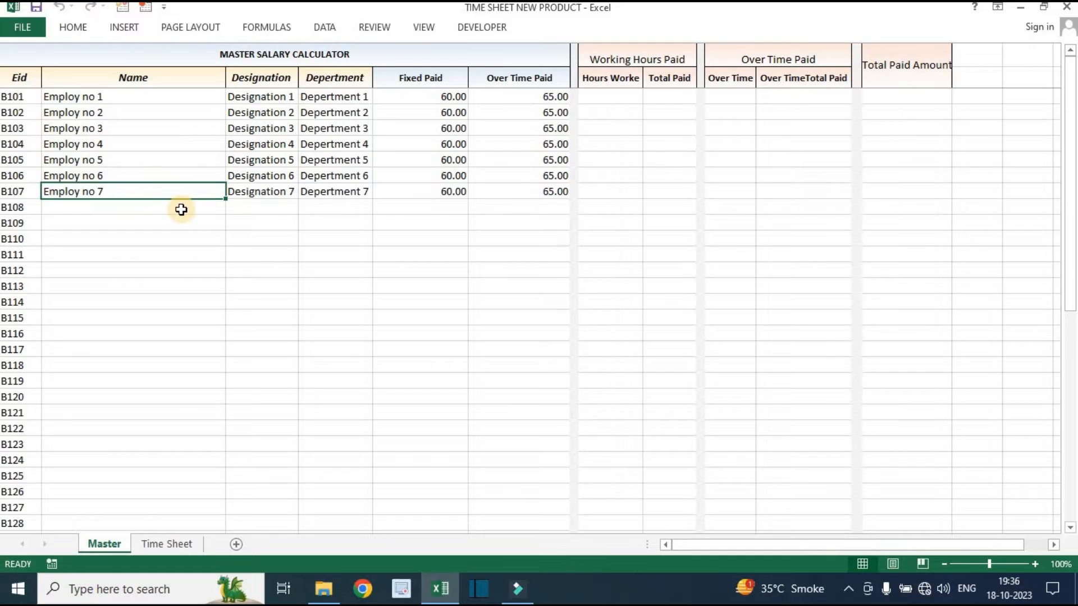
{"action": "type", "text": "bain"}
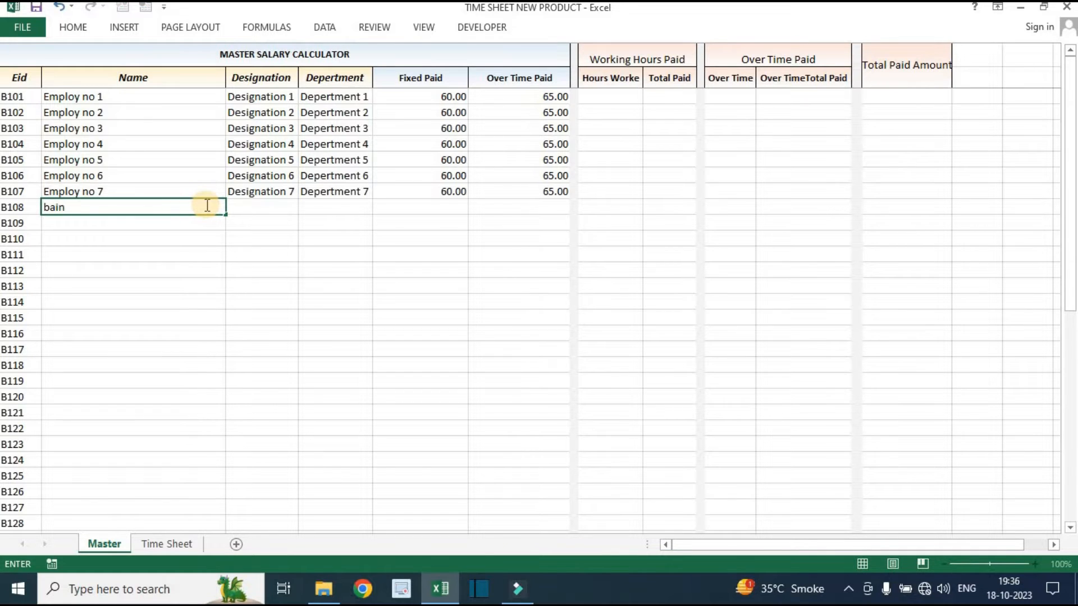
{"action": "key", "text": "Tab"}
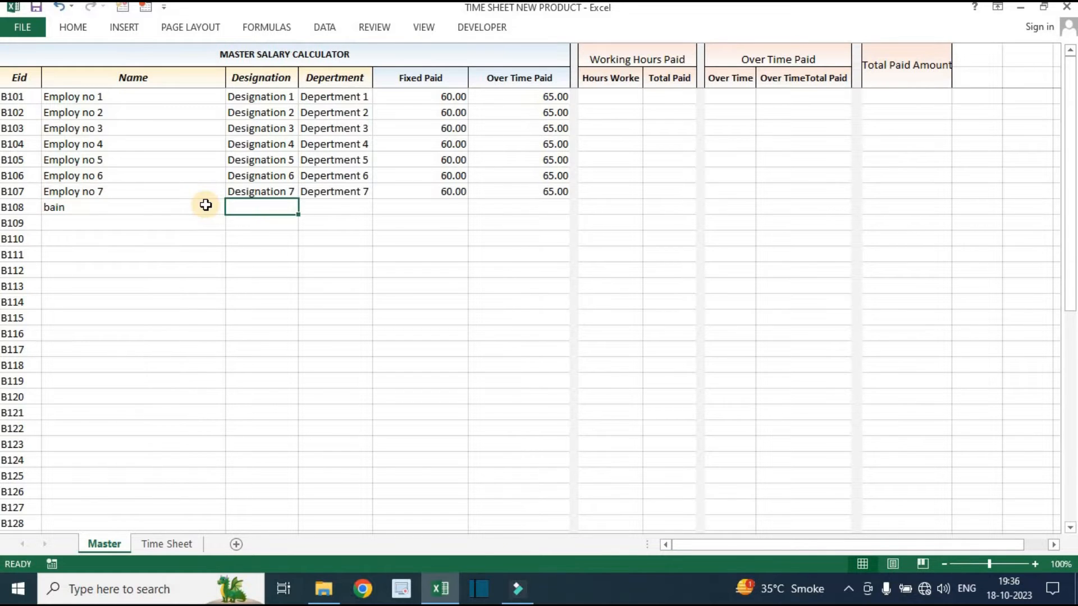
{"action": "type", "text": "c"}
{"action": "type", "text": "a"}
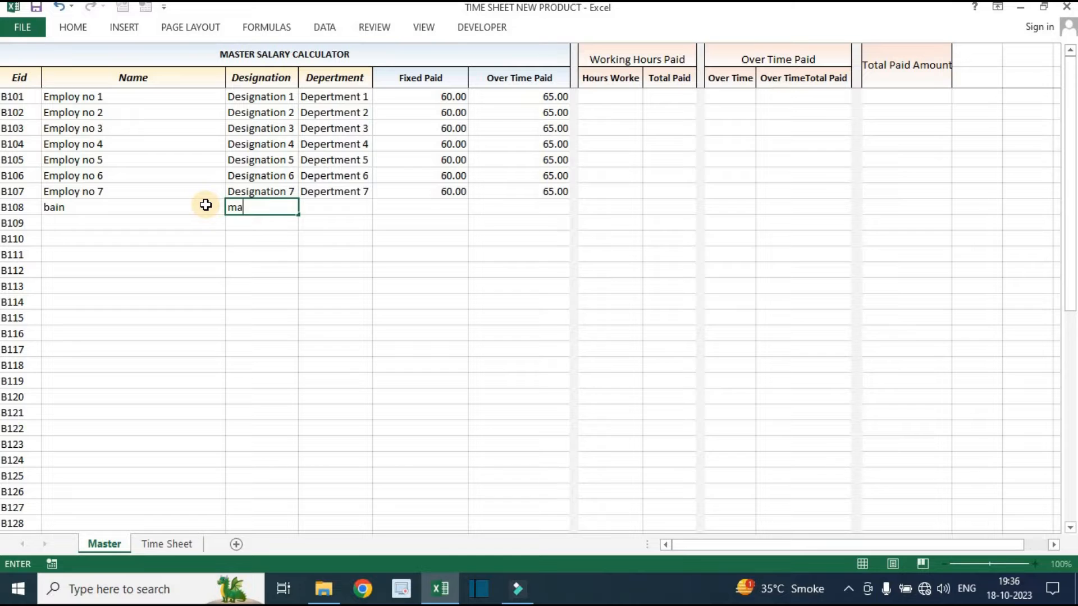
{"action": "type", "text": "nager"}
{"action": "key", "text": "Tab"}
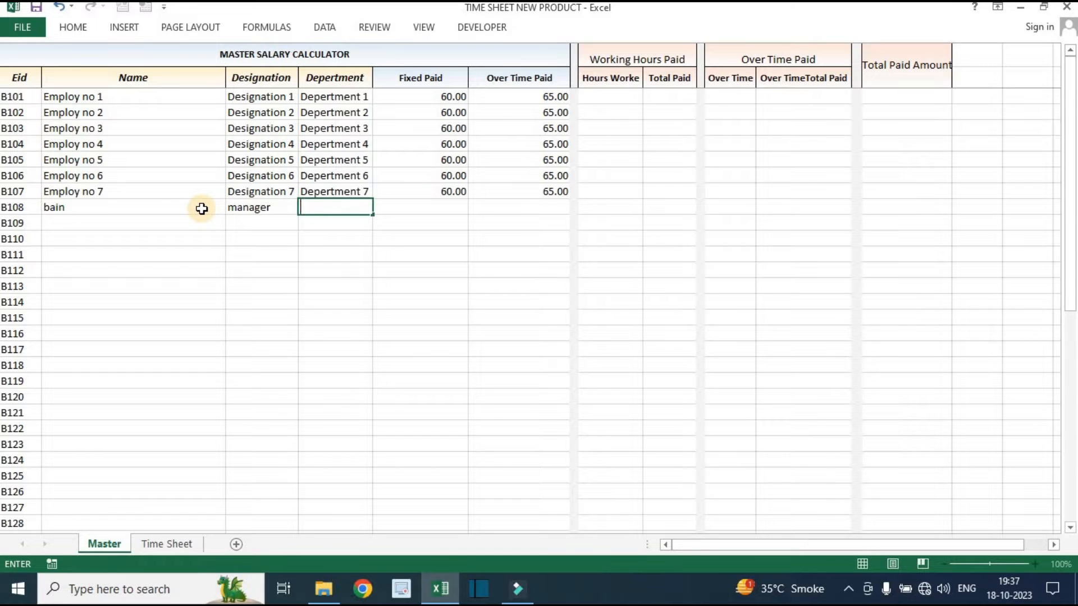
{"action": "type", "text": "CASHIER"}
{"action": "key", "text": "Tab"}
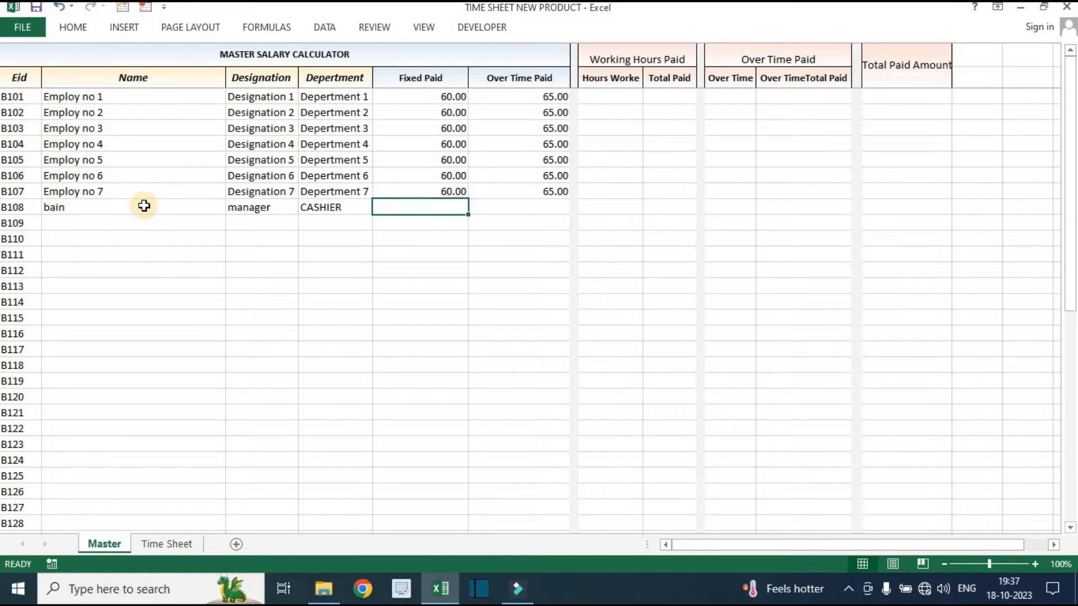
Set Fixed Paid to 50 and Over Time Paid to 55 for employee B108
{"action": "type", "text": "50"}
{"action": "key", "text": "Tab"}
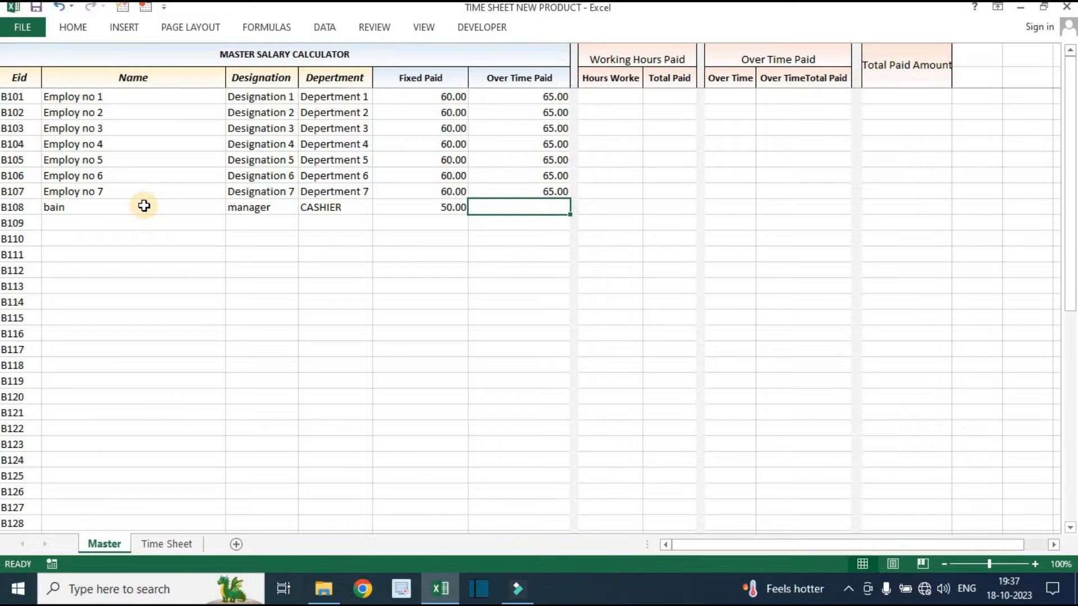
{"action": "type", "text": "55"}
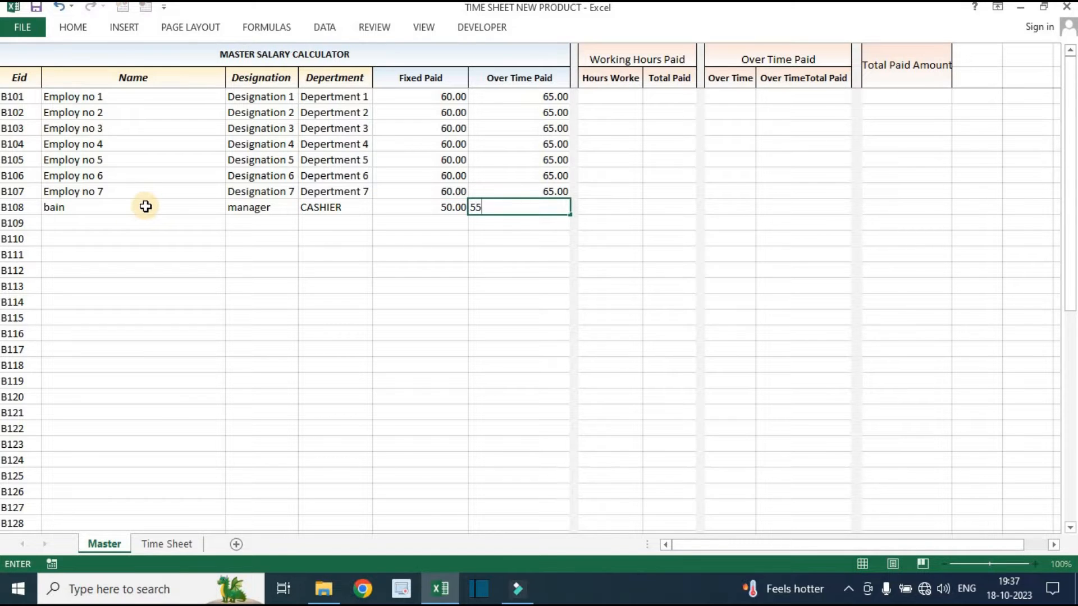
{"action": "left_click", "coordinate": [406, 272]}
{"action": "left_click", "coordinate": [103, 223]}
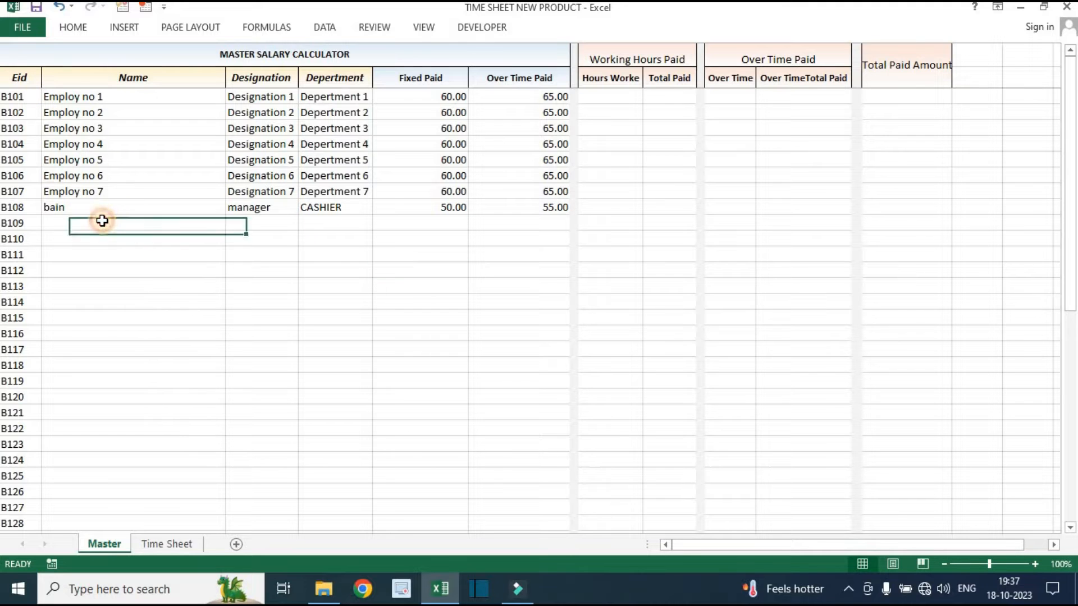
Enter the new employee's Eid, B108, in the first empty row of the Time Sheet
{"action": "left_click", "coordinate": [12, 208]}
{"action": "left_click", "coordinate": [14, 97]}
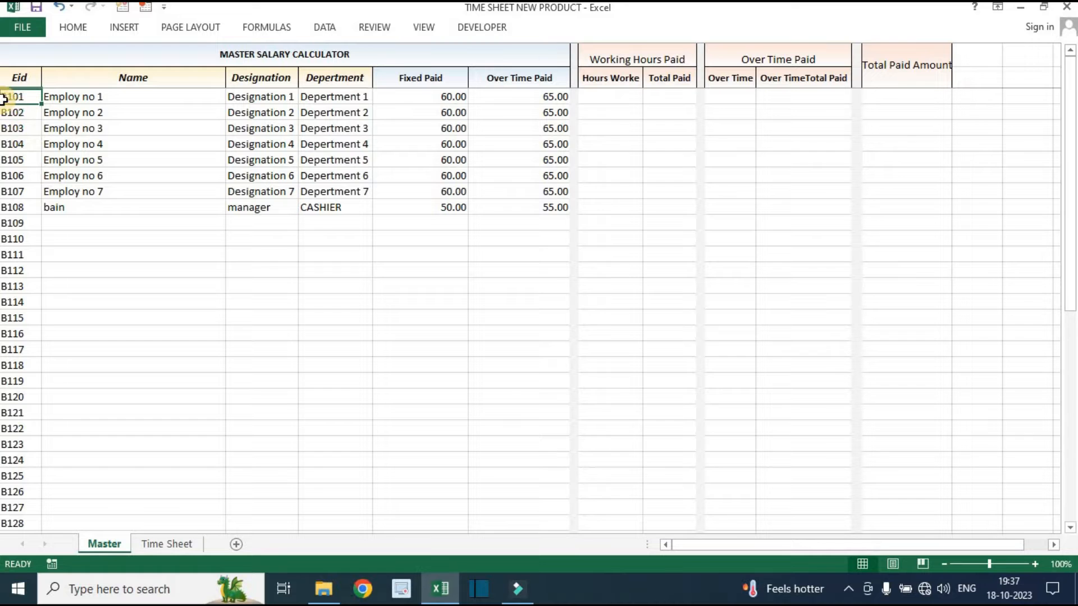
{"action": "left_click_drag", "start_coordinate": [19, 96], "coordinate": [18, 224]}
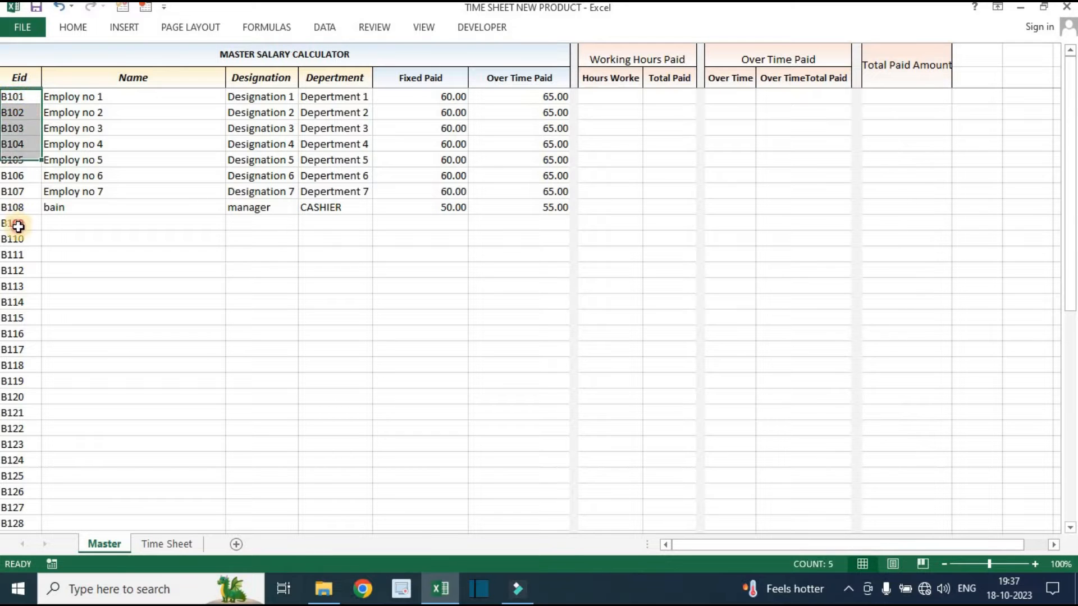
{"action": "left_click", "coordinate": [82, 236]}
{"action": "left_click", "coordinate": [24, 208]}
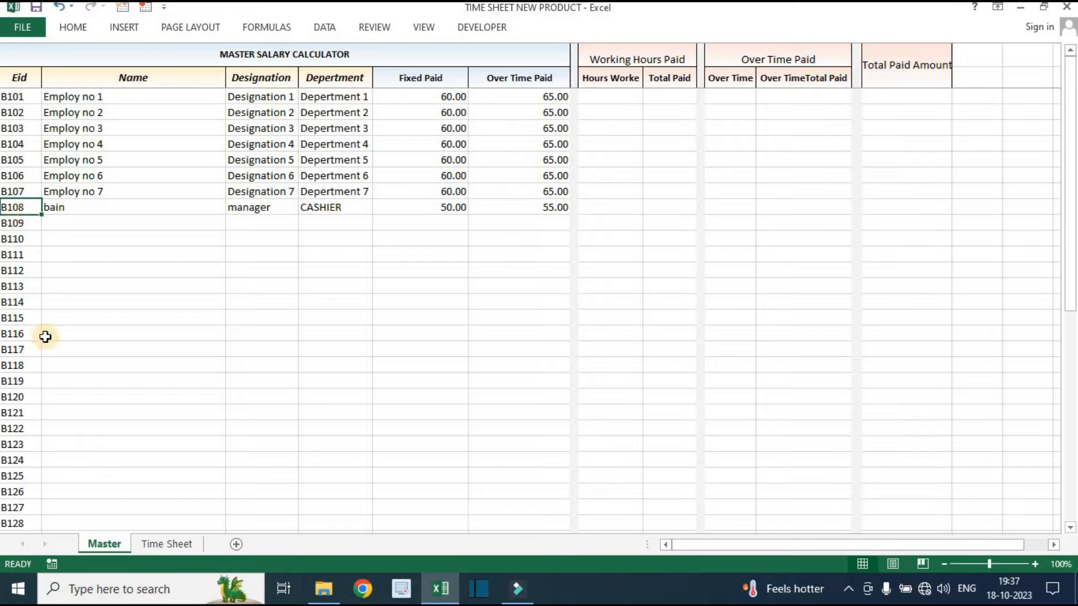
{"action": "left_click", "coordinate": [167, 542]}
{"action": "left_click", "coordinate": [23, 214]}
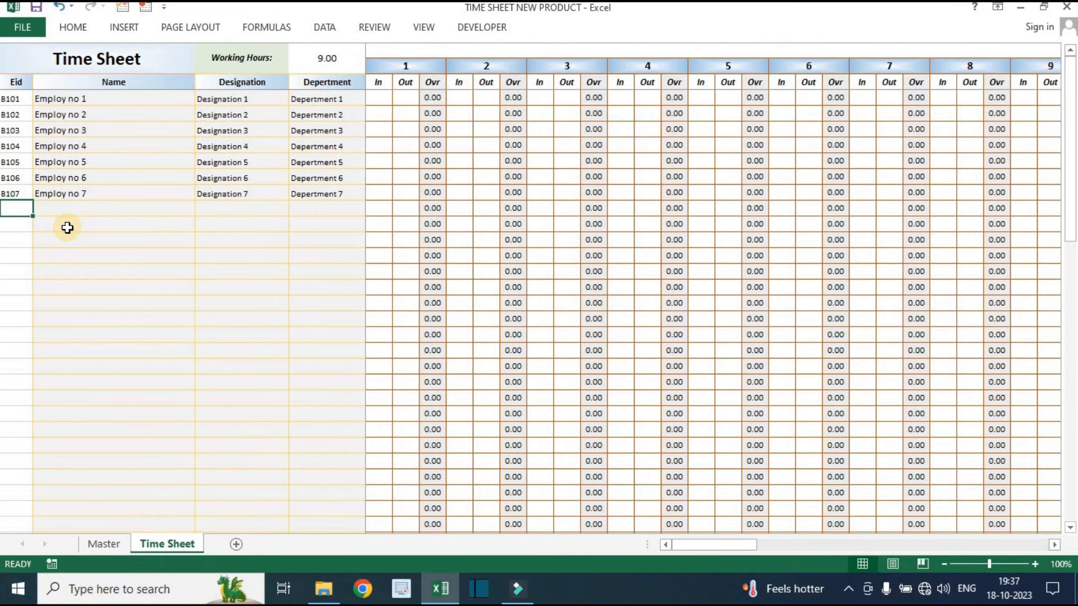
{"action": "type", "text": "B108"}
{"action": "key", "text": "Return"}
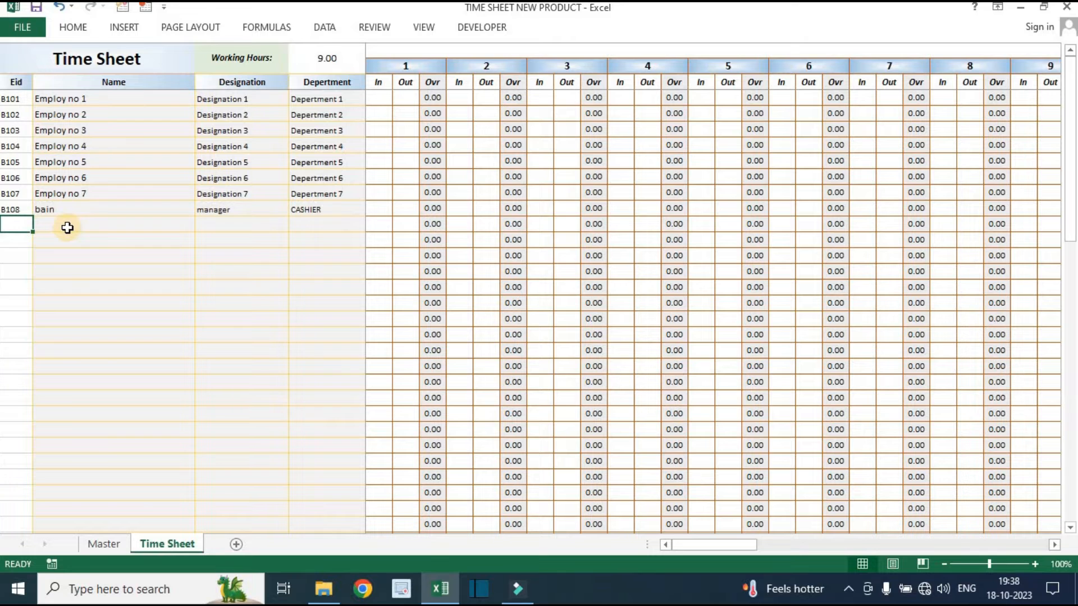
Check the name, designation and department cells of row B108 on the Time Sheet
{"action": "left_click", "coordinate": [90, 210]}
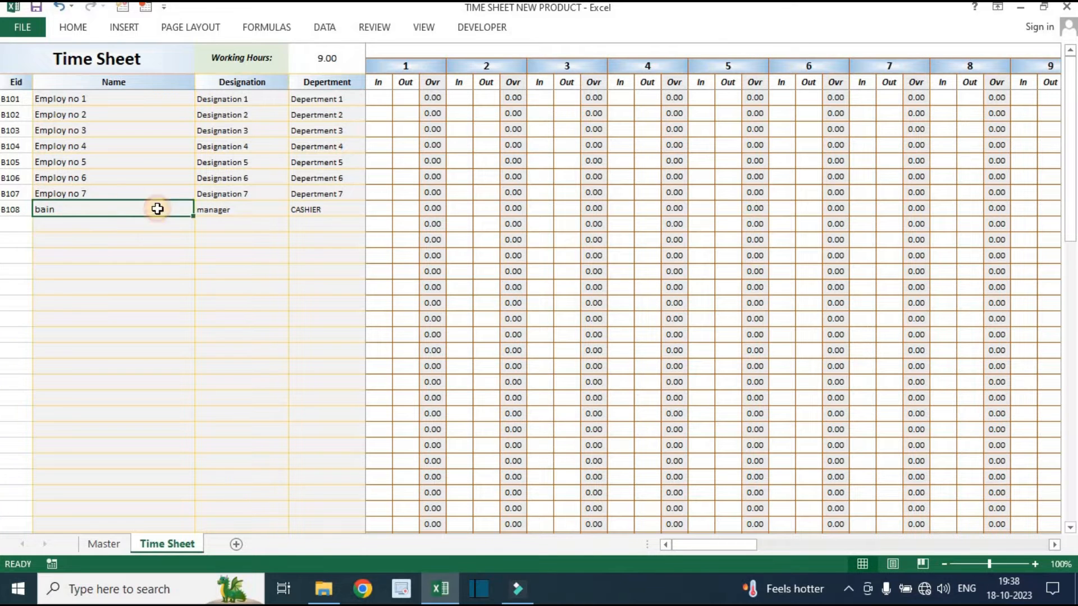
{"action": "left_click", "coordinate": [216, 209]}
{"action": "left_click", "coordinate": [312, 210]}
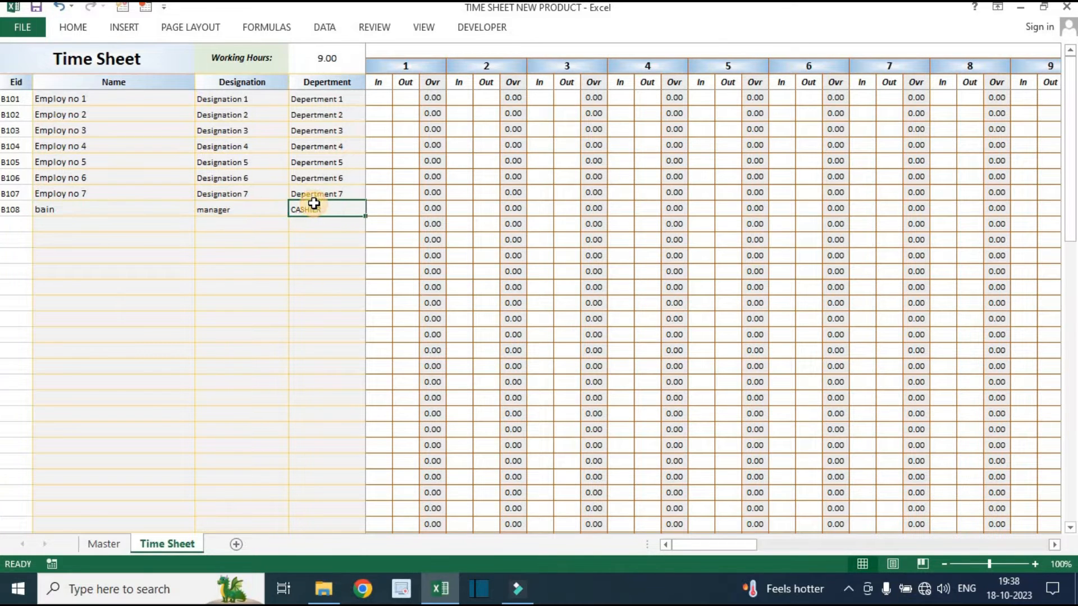
{"action": "left_click_drag", "start_coordinate": [120, 208], "coordinate": [306, 207]}
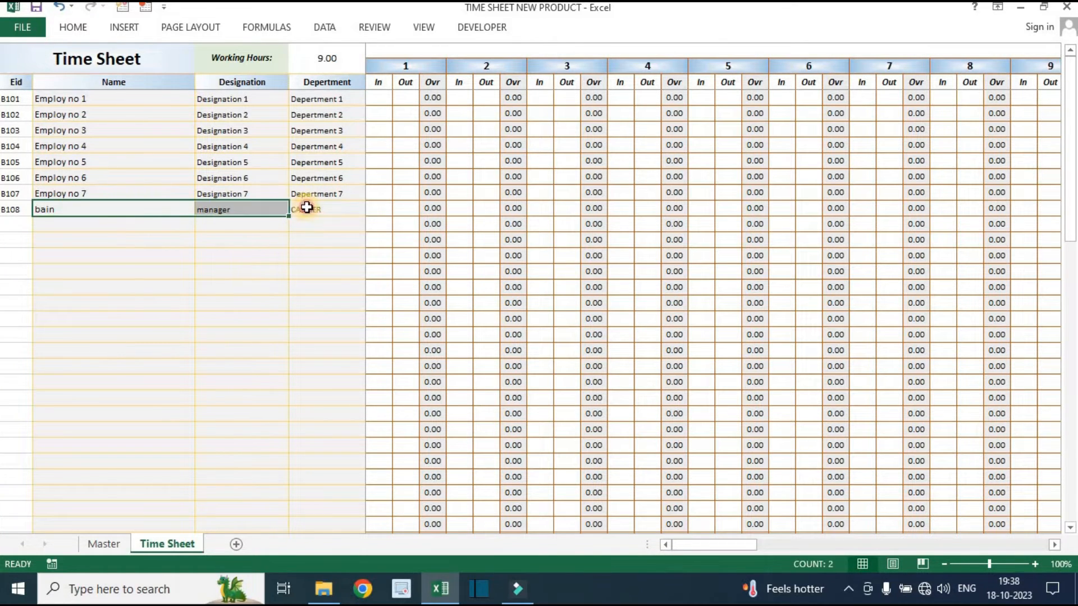
Review the Time Sheet's day columns from 1 through 31 and its Worked Hours and Over Time columns
{"action": "left_click", "coordinate": [293, 251]}
{"action": "left_click_drag", "start_coordinate": [410, 70], "coordinate": [996, 287]}
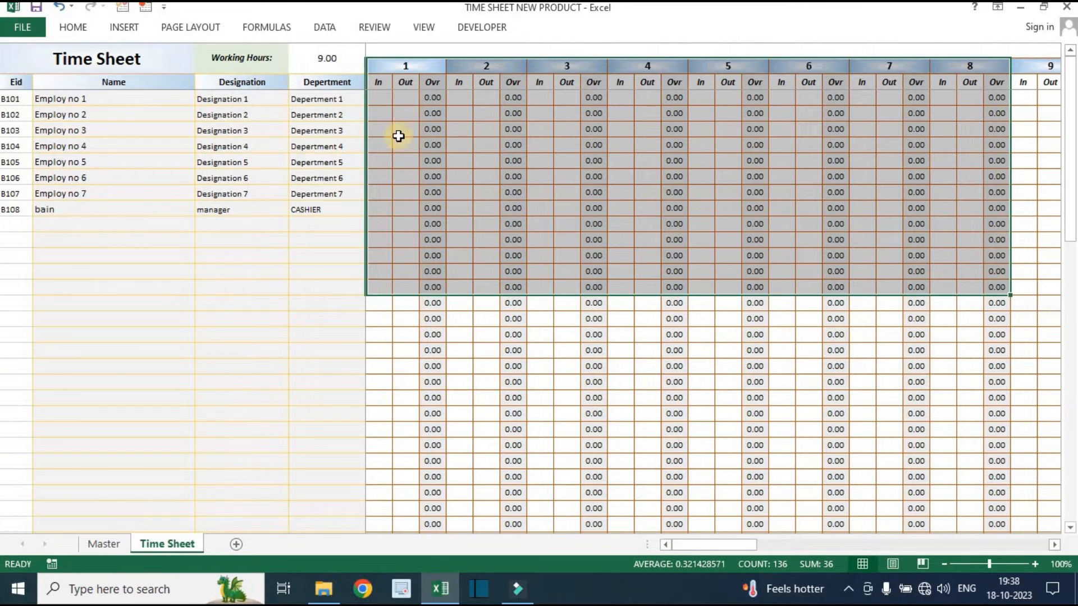
{"action": "left_click", "coordinate": [418, 65]}
{"action": "left_click", "coordinate": [484, 67]}
{"action": "left_click", "coordinate": [561, 69]}
{"action": "left_click", "coordinate": [672, 67]}
{"action": "left_click_drag", "start_coordinate": [775, 542], "coordinate": [999, 513]}
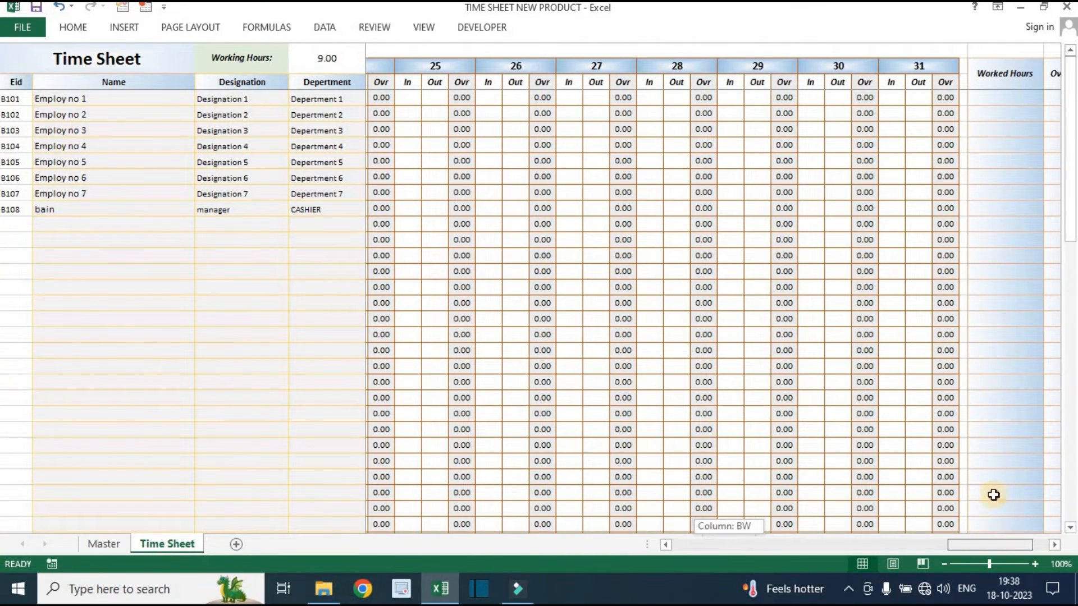
{"action": "left_click_drag", "start_coordinate": [1031, 545], "coordinate": [1048, 540]}
{"action": "left_click_drag", "start_coordinate": [895, 97], "coordinate": [895, 239]}
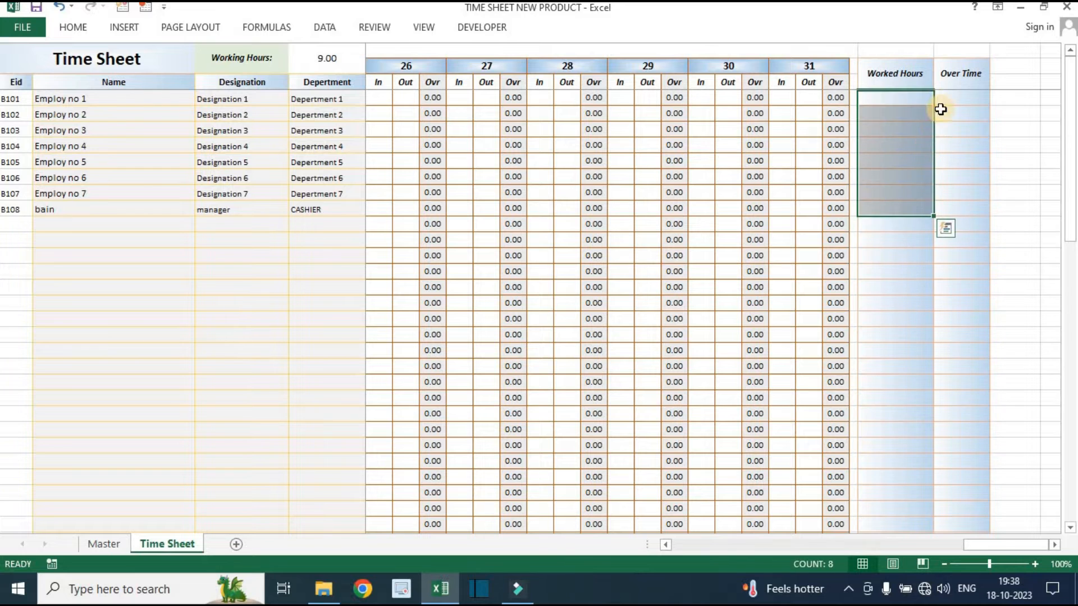
{"action": "left_click_drag", "start_coordinate": [961, 97], "coordinate": [961, 241]}
{"action": "left_click_drag", "start_coordinate": [989, 546], "coordinate": [696, 546]}
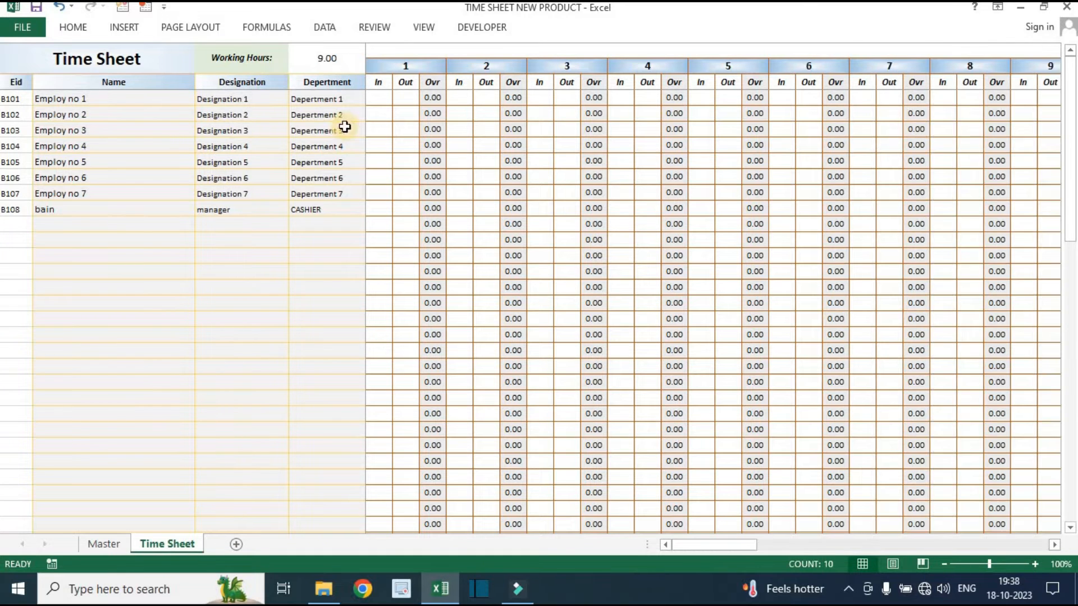
Review the In, Out and Ovr columns for day 1 and the Ovr column for day 2
{"action": "left_click", "coordinate": [380, 82]}
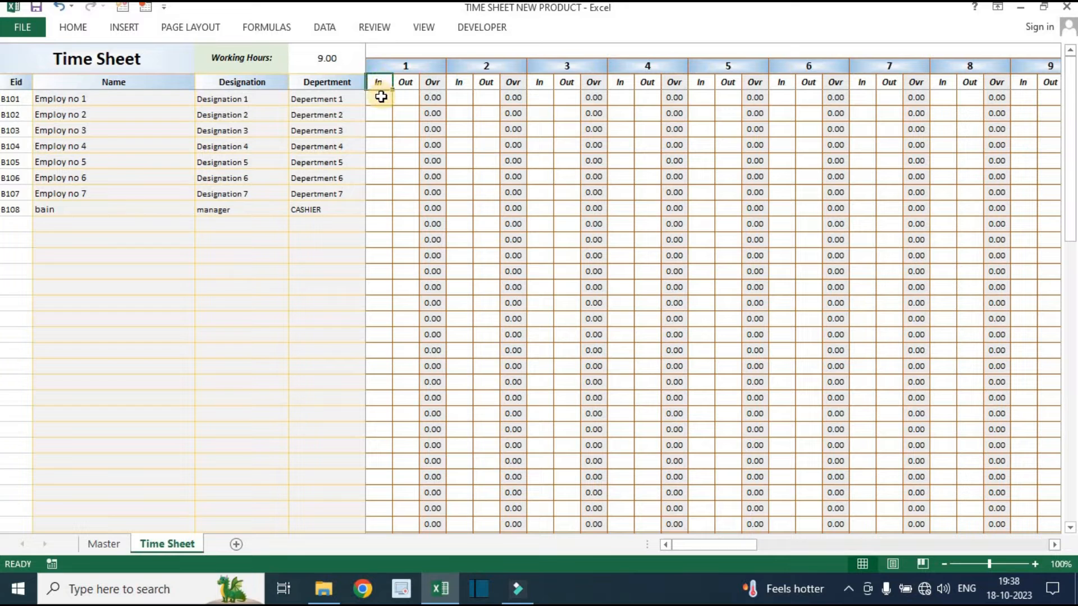
{"action": "left_click", "coordinate": [405, 83]}
{"action": "left_click_drag", "start_coordinate": [432, 82], "coordinate": [420, 145]}
{"action": "left_click", "coordinate": [405, 111]}
{"action": "left_click", "coordinate": [433, 72]}
{"action": "left_click_drag", "start_coordinate": [435, 83], "coordinate": [435, 249]}
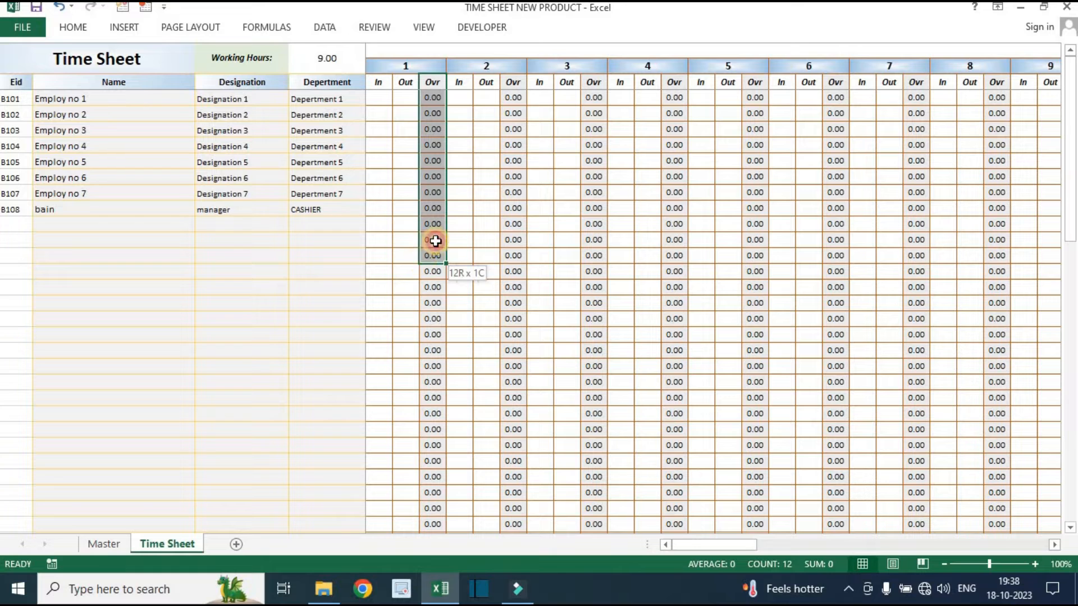
{"action": "left_click_drag", "start_coordinate": [518, 86], "coordinate": [517, 199]}
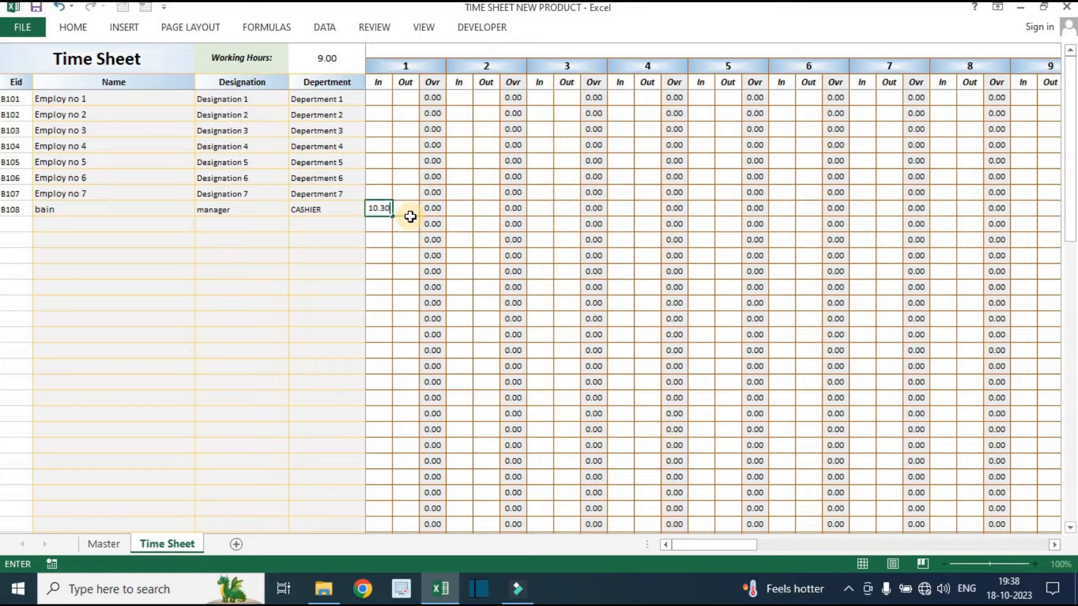
Enter 10.30 as the In time and 16.30 as the Out time for employee B108 on day 1
{"action": "type", "text": "10.30"}
{"action": "key", "text": "Return"}
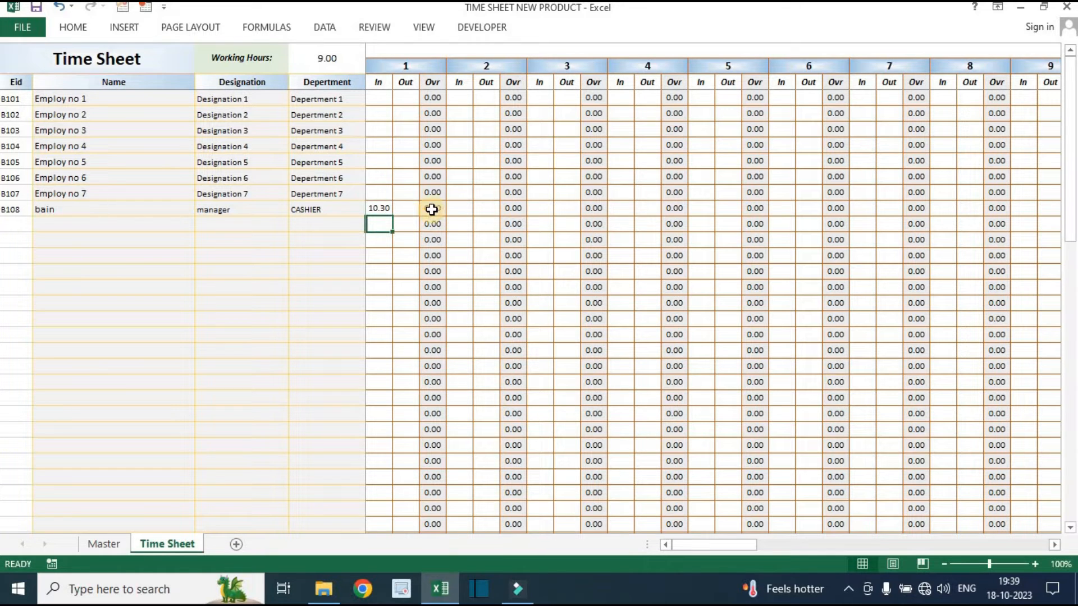
{"action": "left_click", "coordinate": [375, 211]}
{"action": "left_click", "coordinate": [405, 210]}
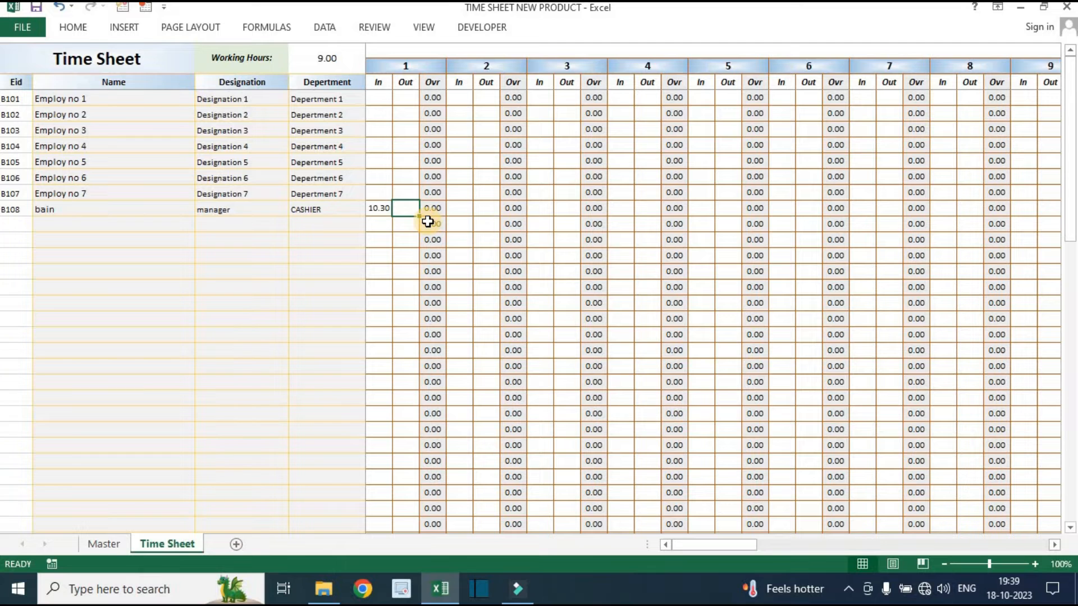
{"action": "type", "text": "16.30"}
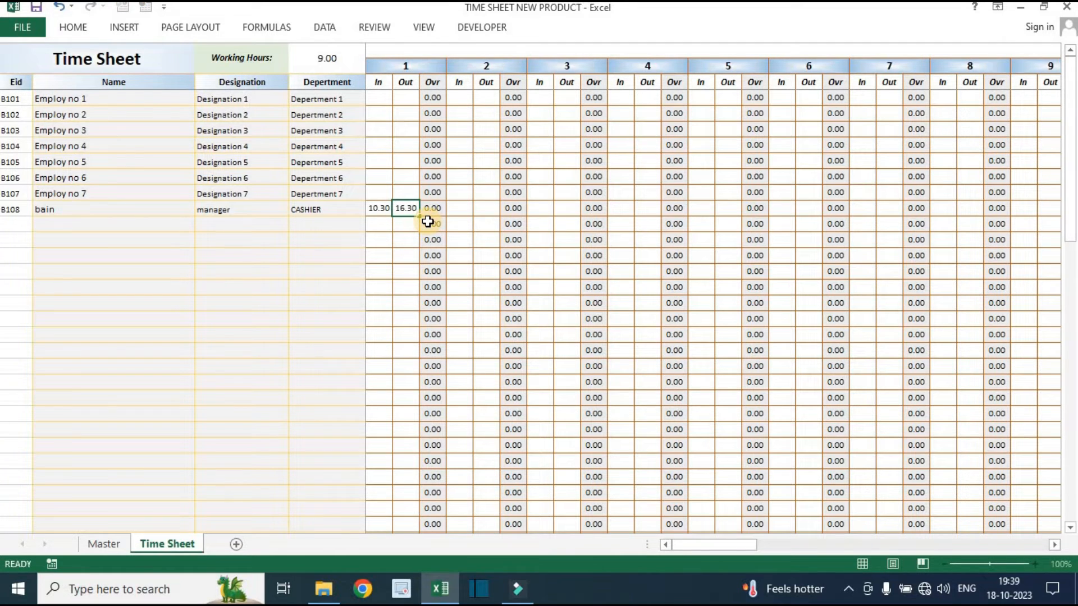
{"action": "key", "text": "Return"}
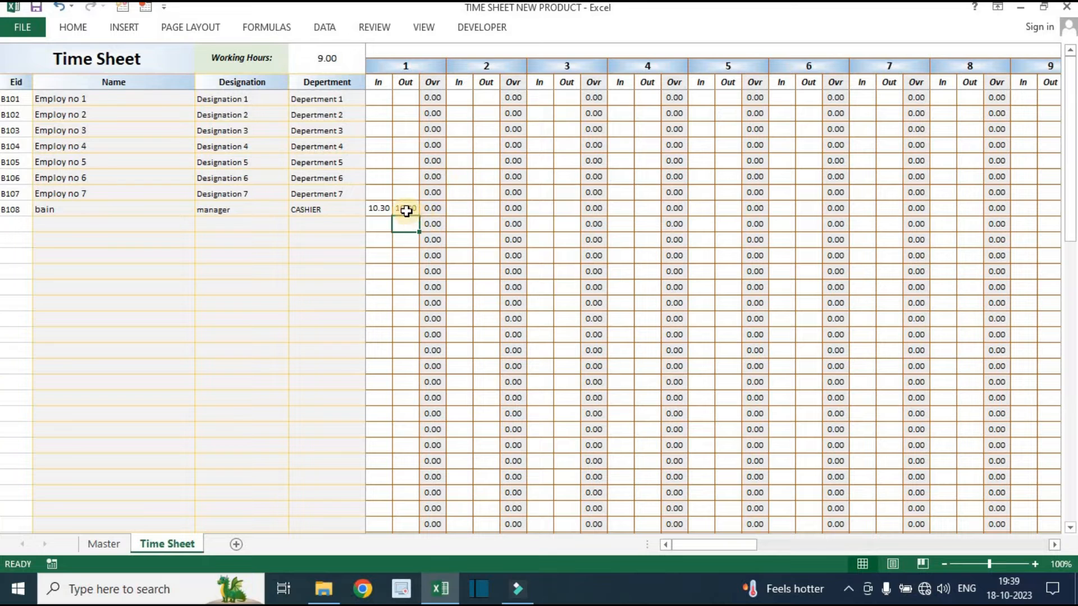
Set employee B108's Out time on day 1 to 19.30
{"action": "left_click", "coordinate": [405, 209]}
{"action": "double_click", "coordinate": [407, 208]}
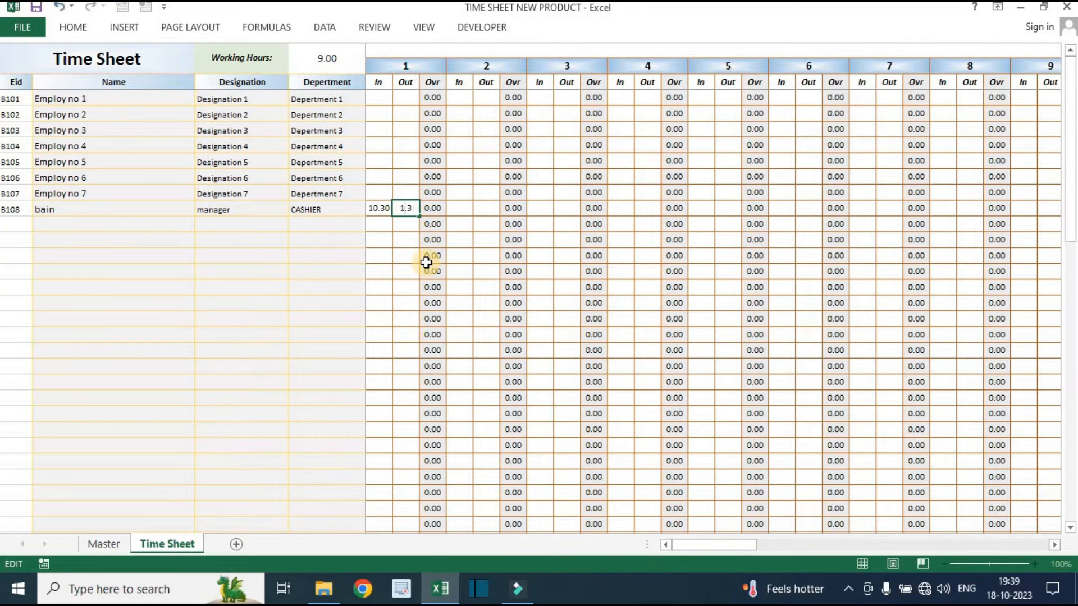
{"action": "type", "text": "9"}
{"action": "key", "text": "Return"}
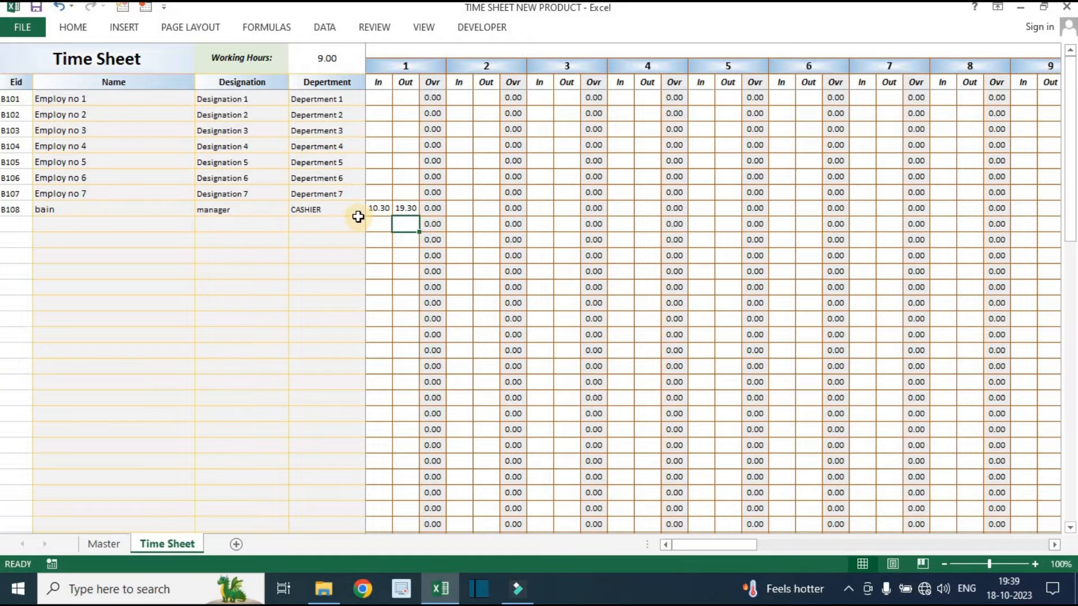
Set employee B108's Out time on day 1 to 20.30 and check the overtime cell
{"action": "double_click", "coordinate": [401, 217]}
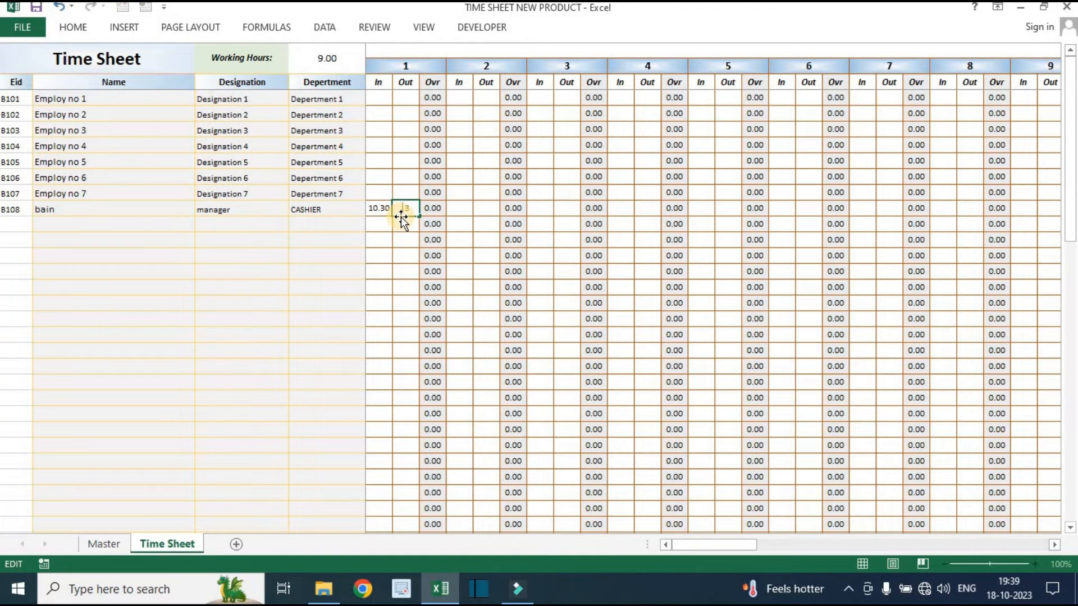
{"action": "key", "text": "Return"}
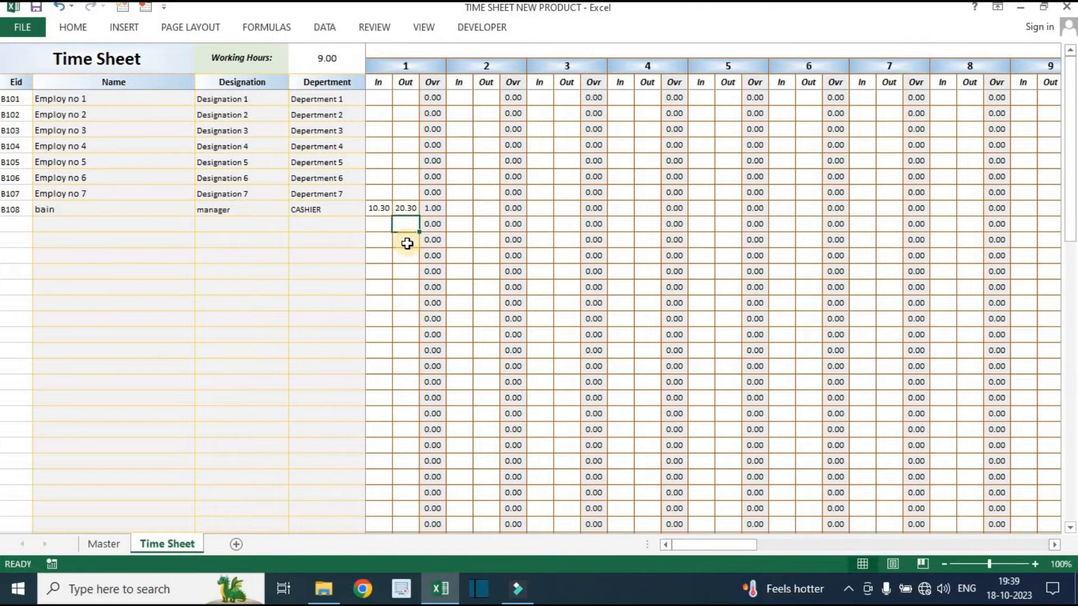
{"action": "left_click", "coordinate": [432, 208]}
{"action": "left_click", "coordinate": [404, 225]}
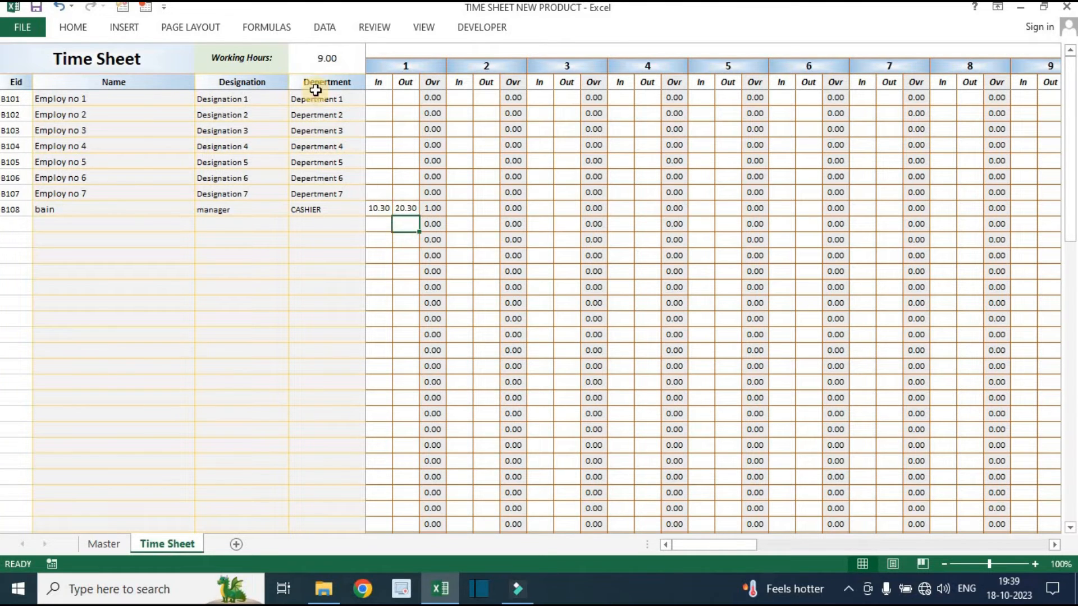
Set the Time Sheet's Working Hours to 8 as a test, and restore the value to 9
{"action": "left_click", "coordinate": [325, 65]}
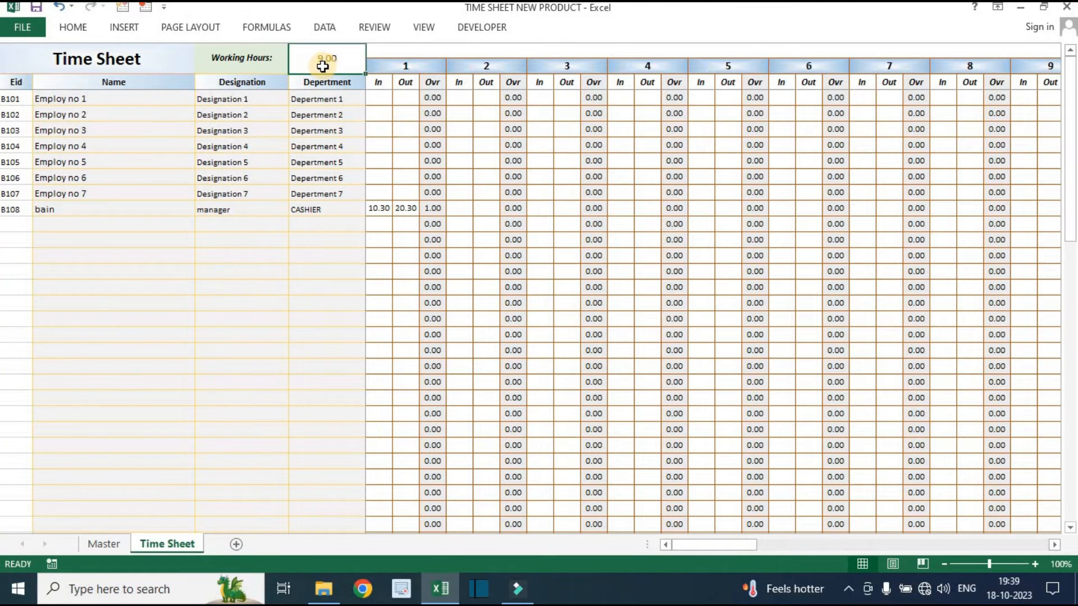
{"action": "type", "text": "8"}
{"action": "key", "text": "Return"}
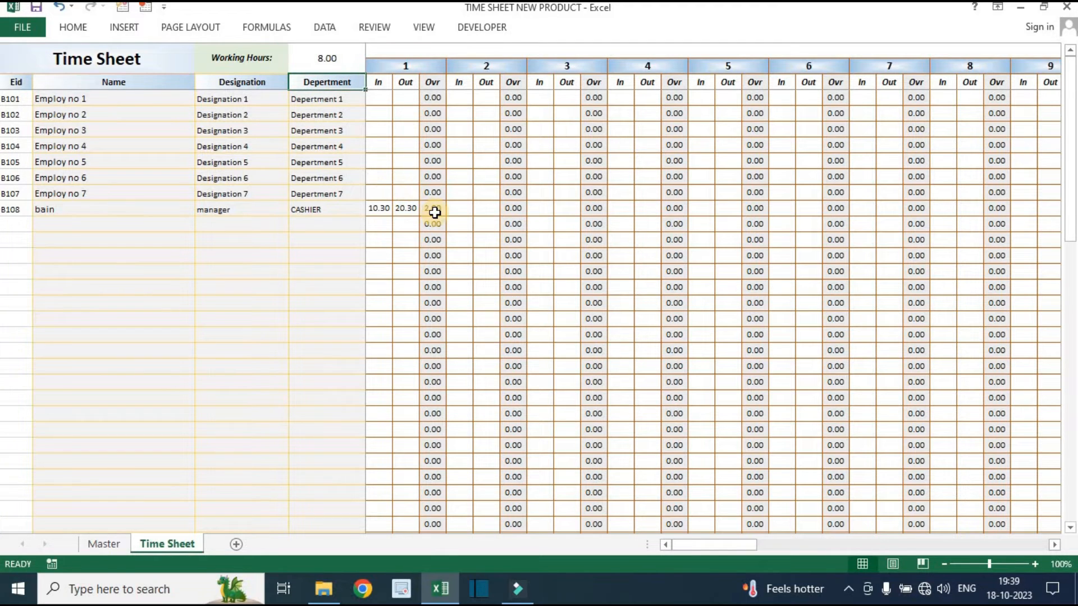
{"action": "left_click", "coordinate": [329, 55]}
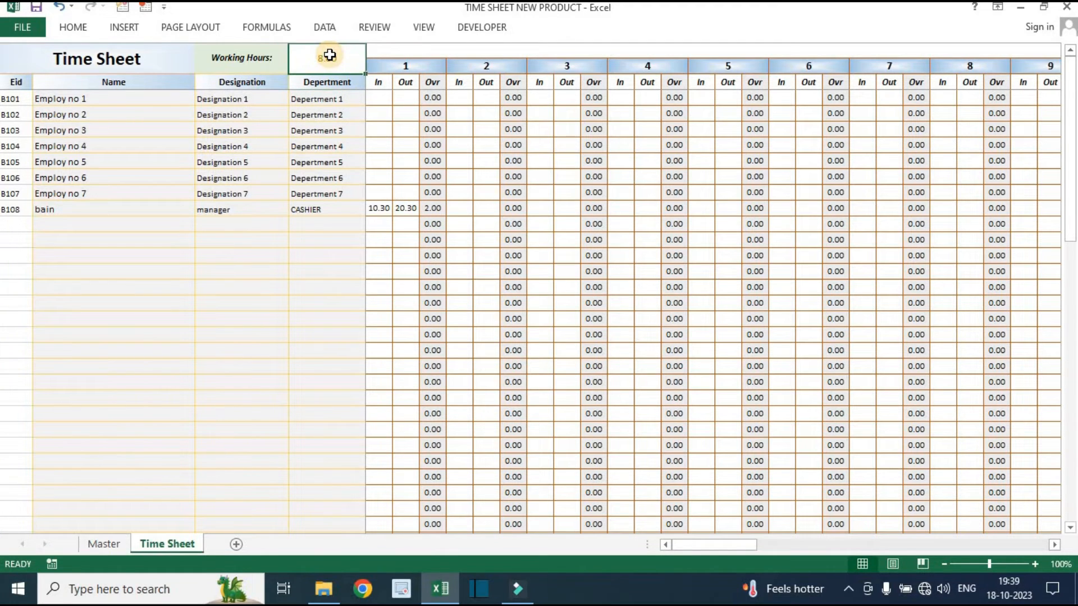
{"action": "type", "text": "9"}
{"action": "key", "text": "Return"}
{"action": "left_click", "coordinate": [320, 210]}
Enter 10 as the In time and 18.30 as the Out time for employee B108 on day 2, and check the overtime cell
{"action": "left_click", "coordinate": [714, 547]}
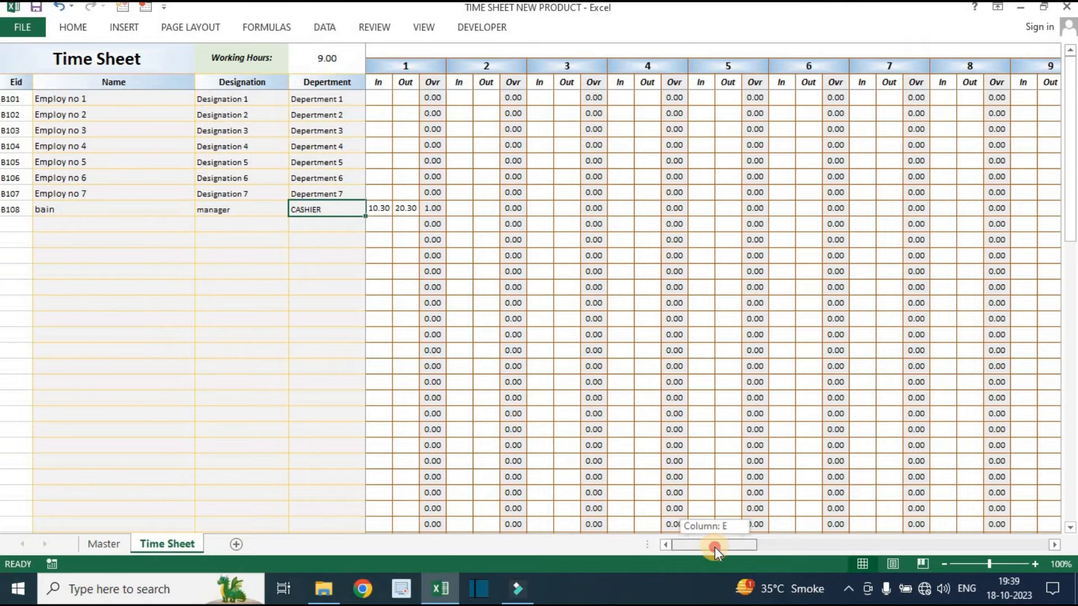
{"action": "left_click", "coordinate": [461, 209]}
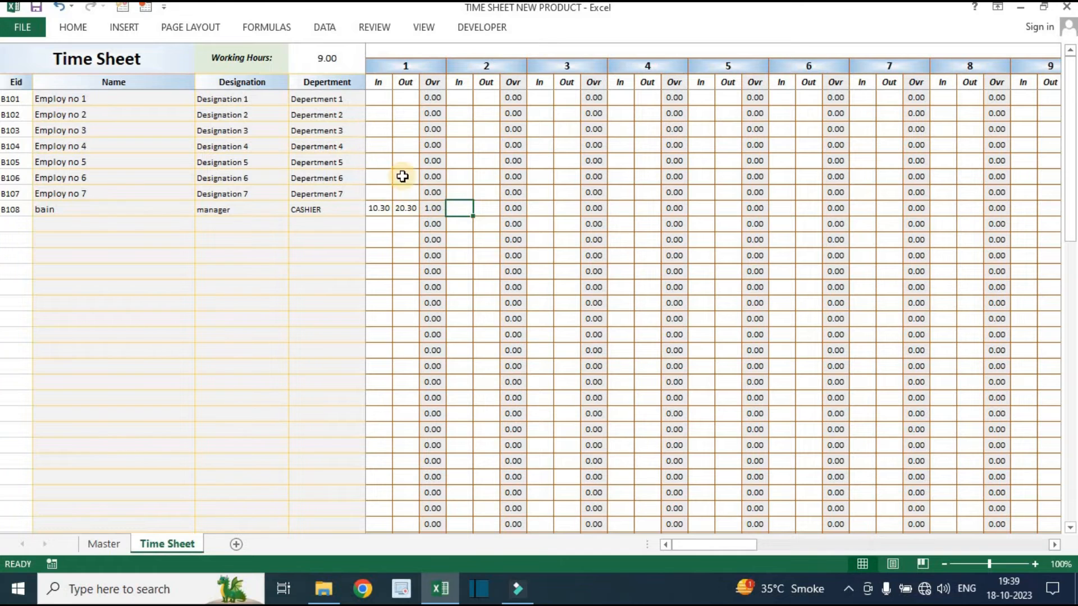
{"action": "type", "text": "10"}
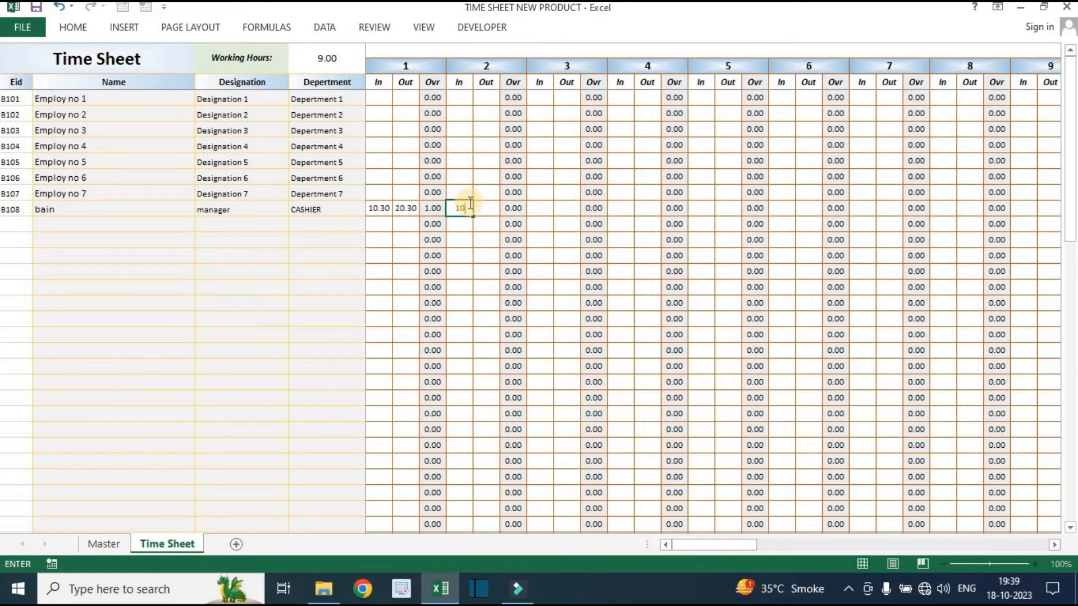
{"action": "key", "text": "Tab"}
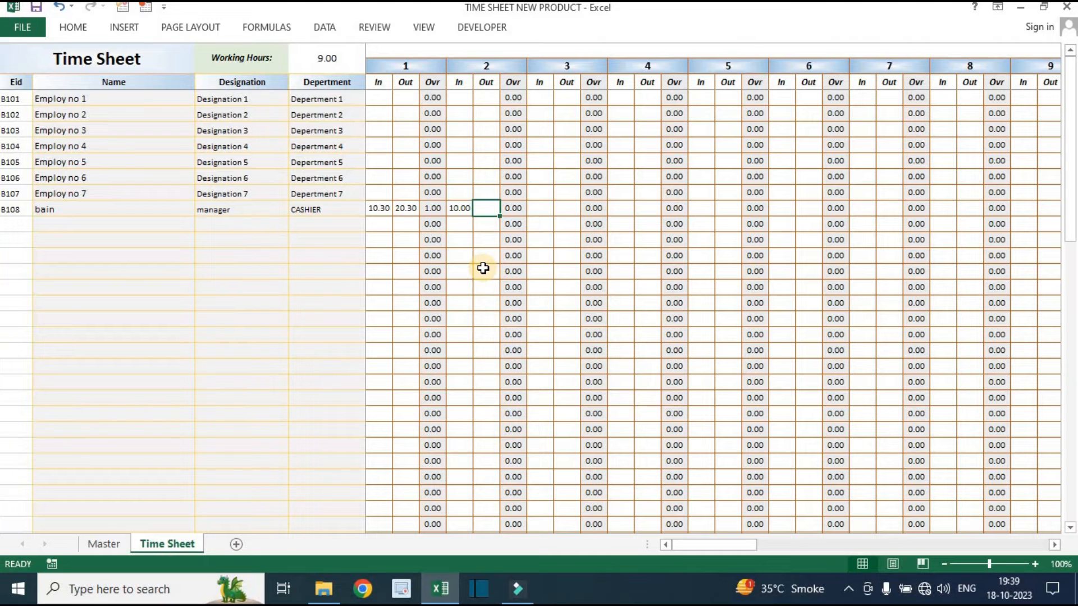
{"action": "type", "text": "18"}
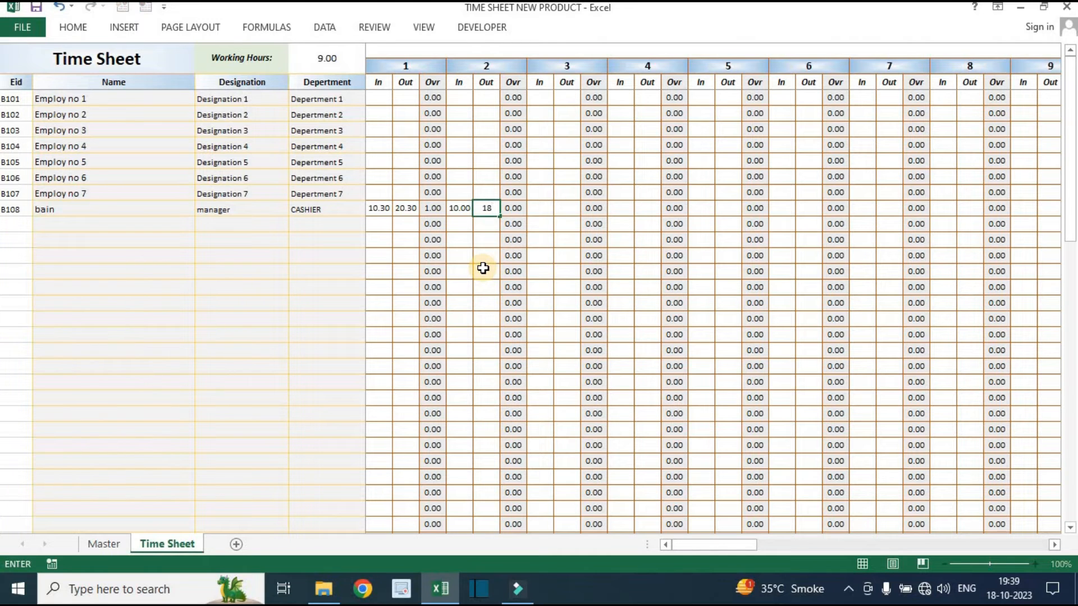
{"action": "type", "text": ".30"}
{"action": "key", "text": "Return"}
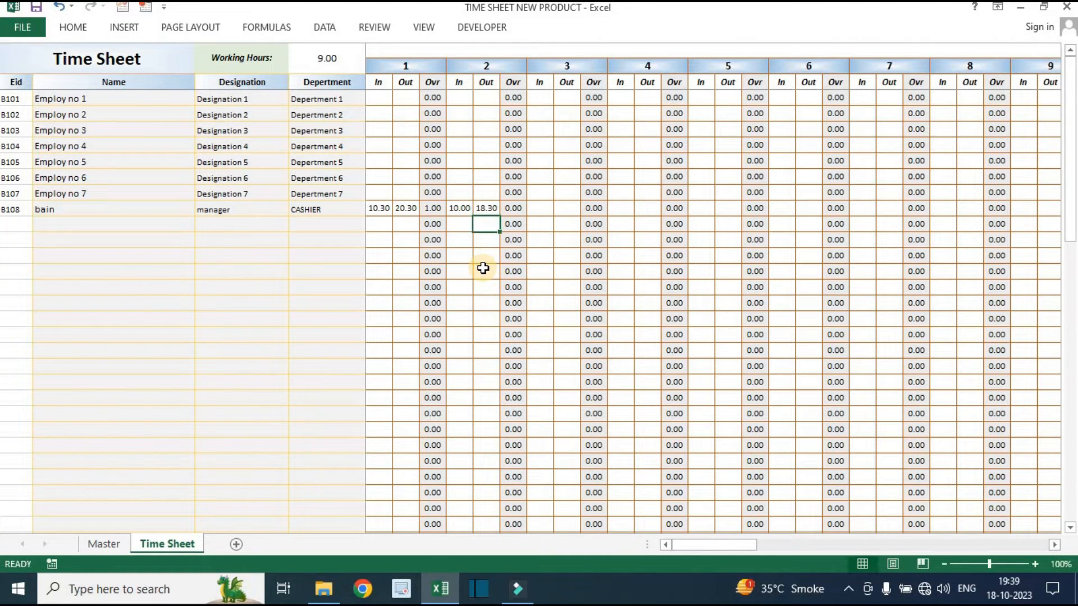
{"action": "left_click", "coordinate": [516, 210]}
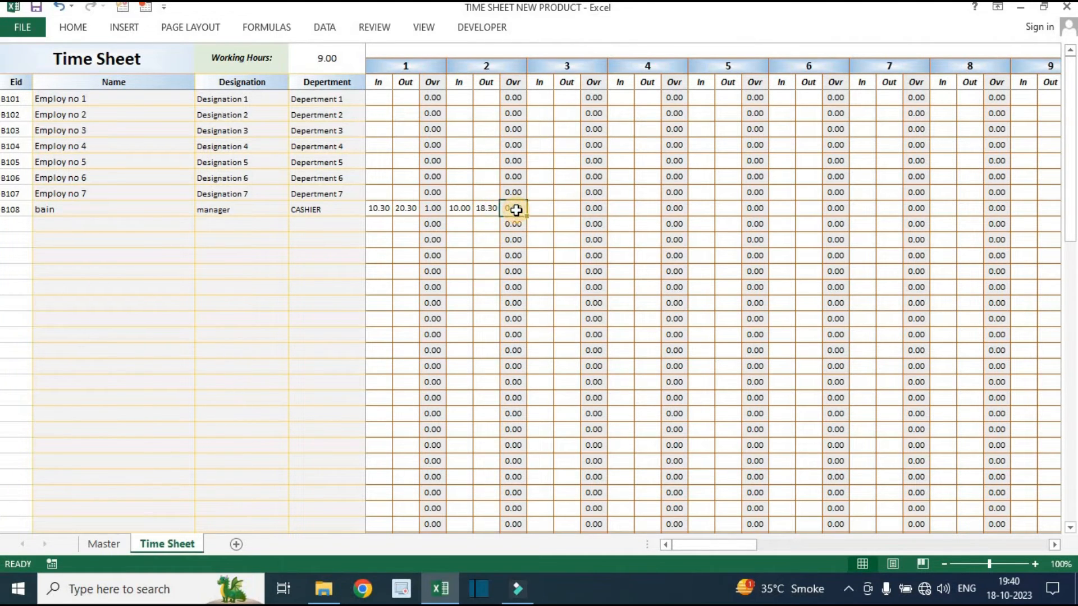
Check employee B108's Worked Hours and Over Time totals at the end of the Time Sheet
{"action": "left_click", "coordinate": [561, 254]}
{"action": "left_click_drag", "start_coordinate": [732, 544], "coordinate": [954, 259]}
{"action": "left_click", "coordinate": [932, 210]}
{"action": "left_click_drag", "start_coordinate": [894, 71], "coordinate": [968, 303]}
{"action": "left_click", "coordinate": [949, 394]}
On the Master sheet, check employee B108's worked hours, total paid, overtime, overtime total paid and Total Paid Amount
{"action": "left_click", "coordinate": [118, 541]}
{"action": "left_click", "coordinate": [619, 205]}
{"action": "left_click", "coordinate": [624, 227]}
{"action": "left_click", "coordinate": [613, 210]}
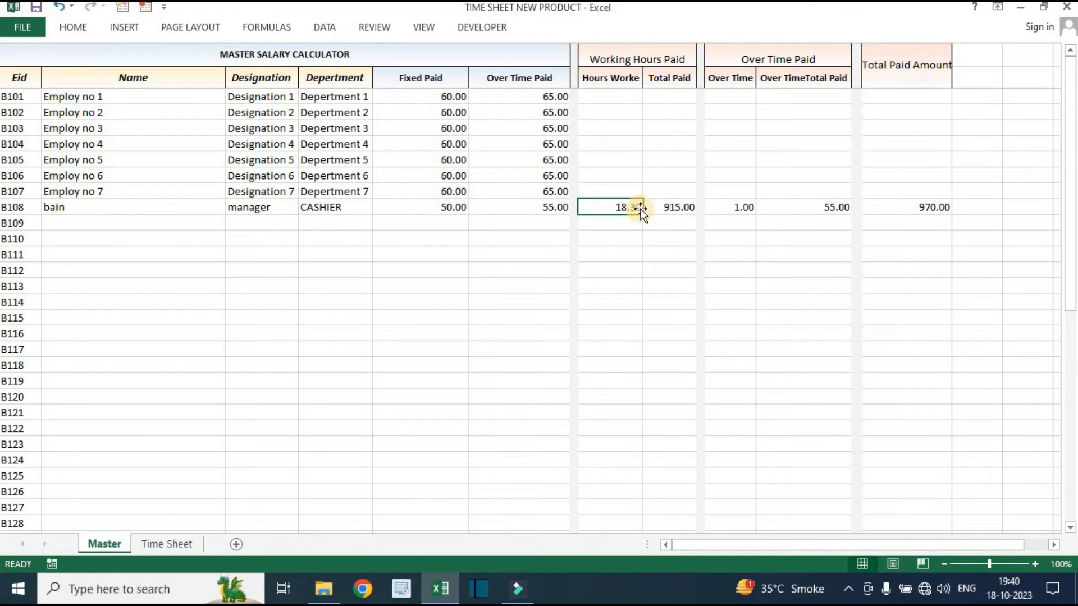
{"action": "left_click", "coordinate": [674, 208]}
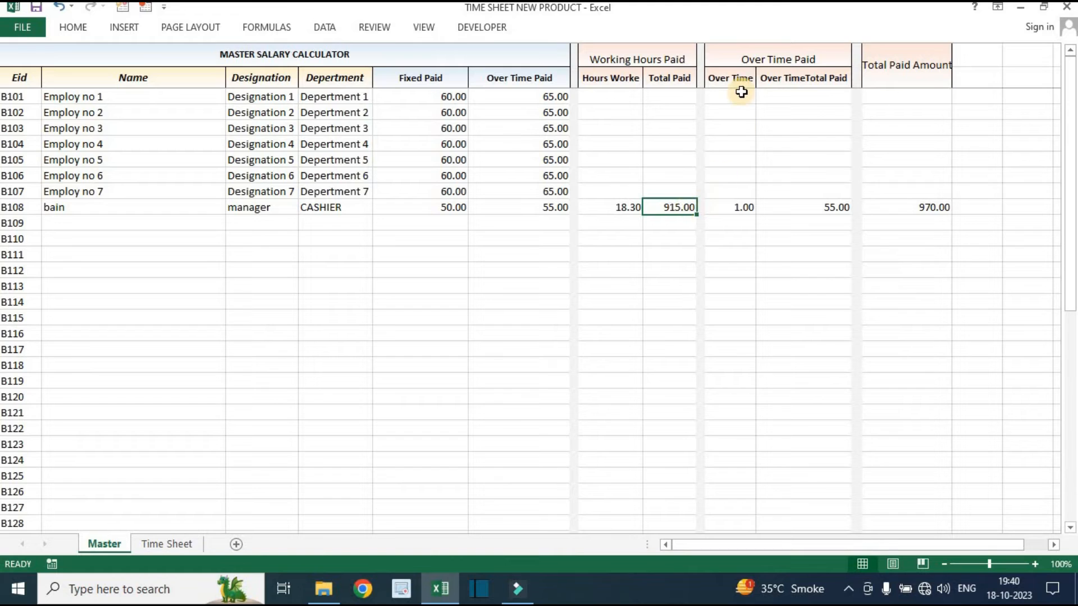
{"action": "left_click", "coordinate": [740, 207]}
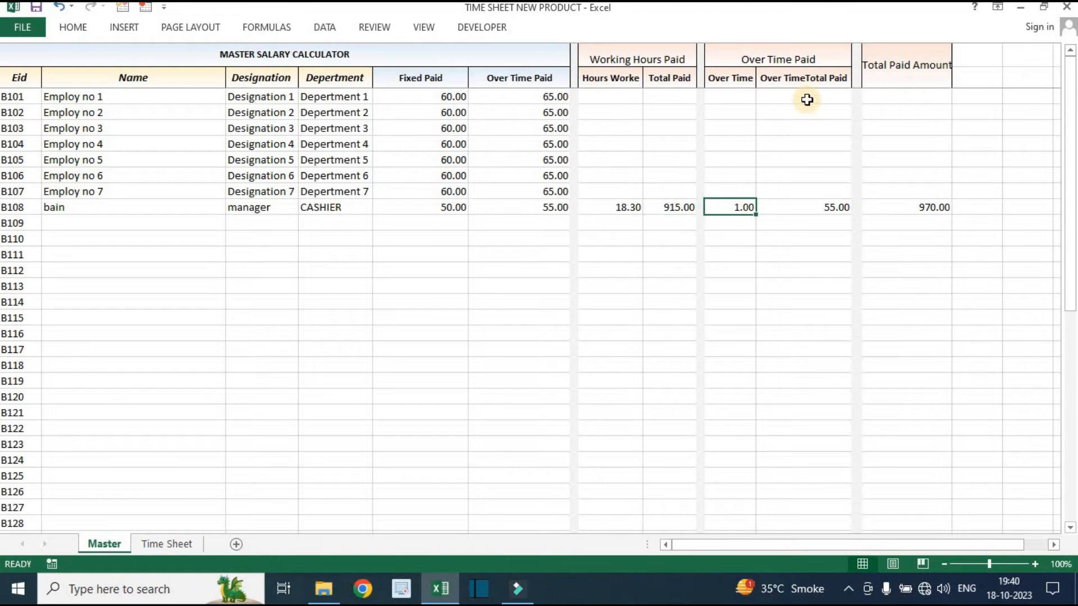
{"action": "left_click", "coordinate": [831, 212]}
{"action": "left_click", "coordinate": [901, 215]}
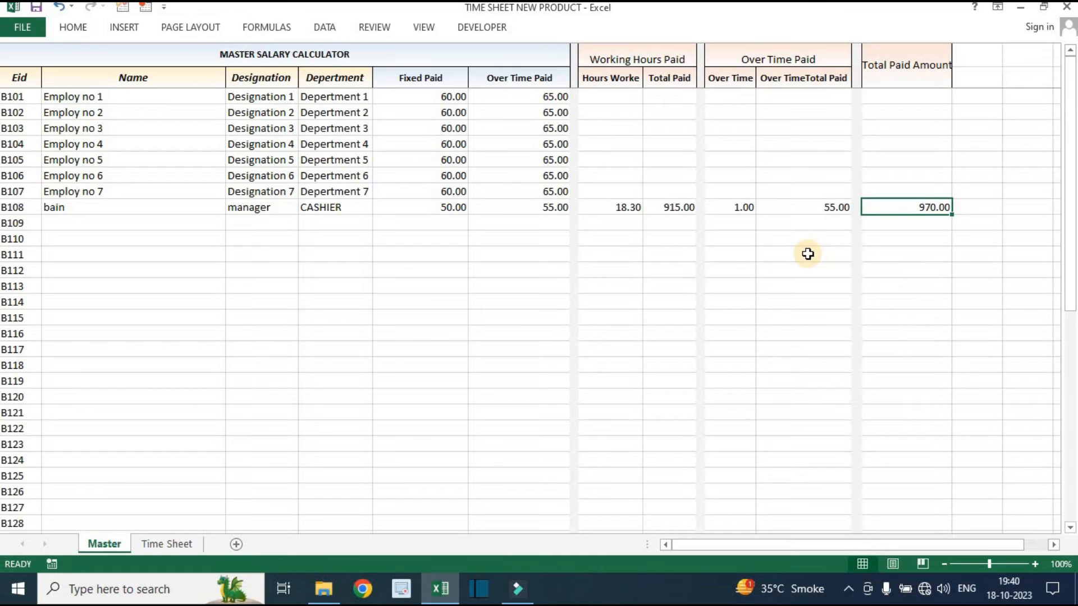
{"action": "left_click", "coordinate": [519, 319]}
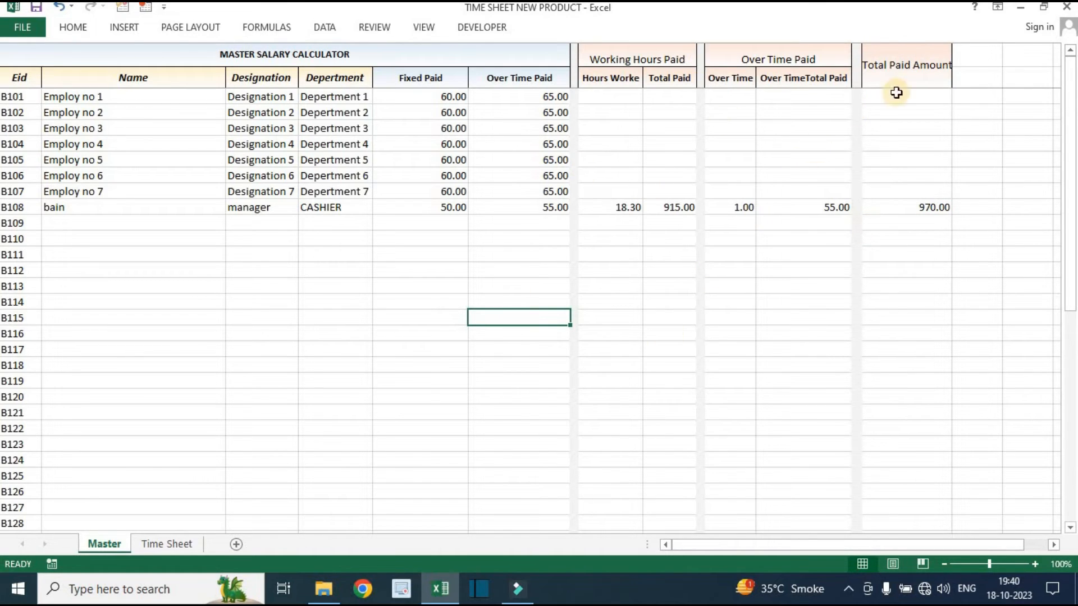
Review the Time Sheet again, going from the monthly totals back to the first day columns
{"action": "left_click", "coordinate": [183, 547]}
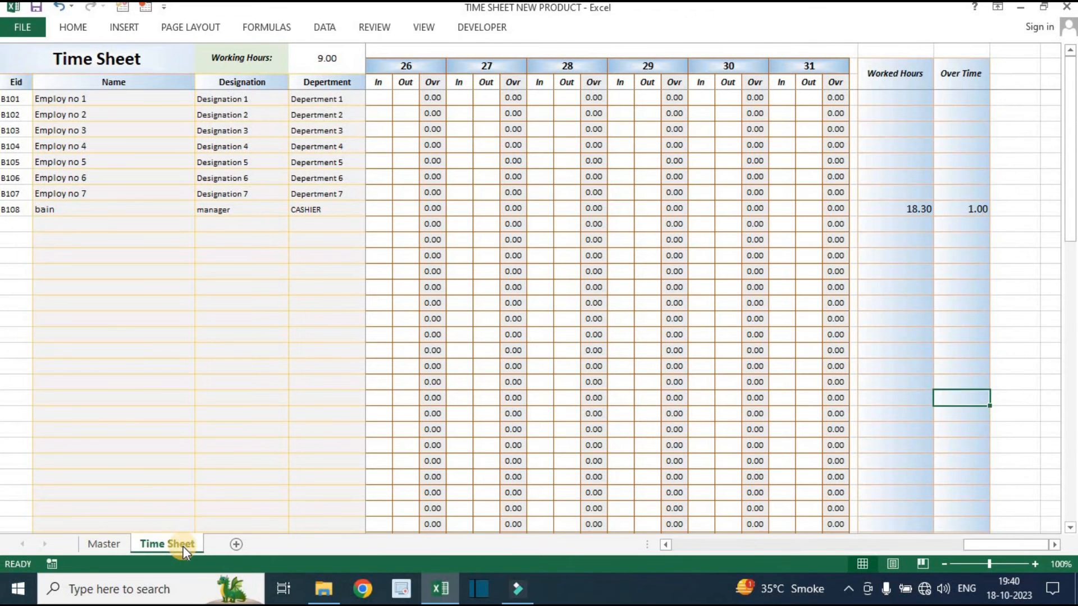
{"action": "left_click", "coordinate": [281, 386]}
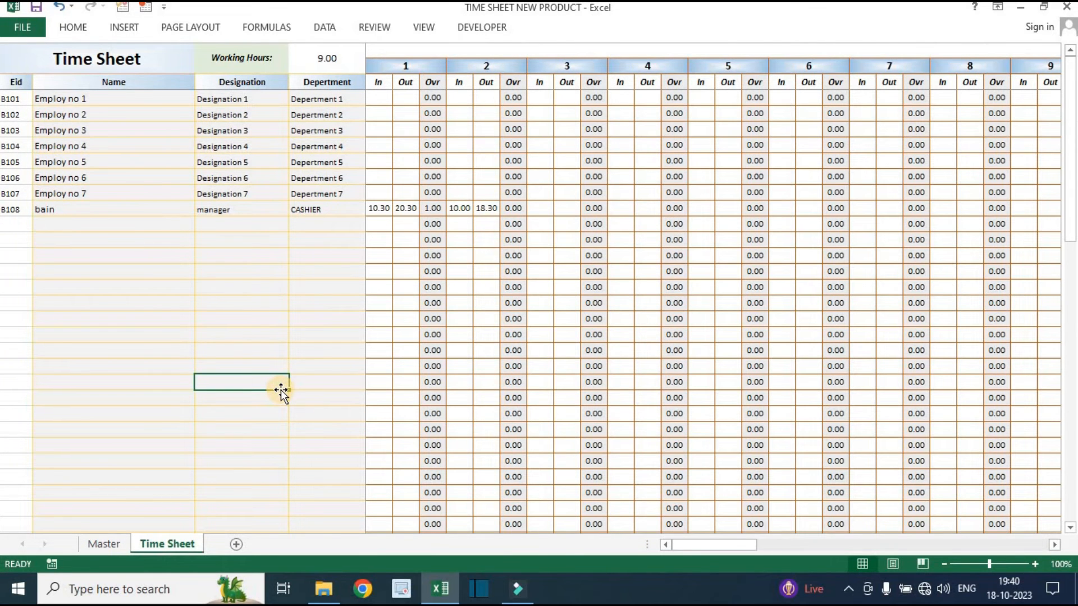
{"action": "left_click", "coordinate": [270, 340]}
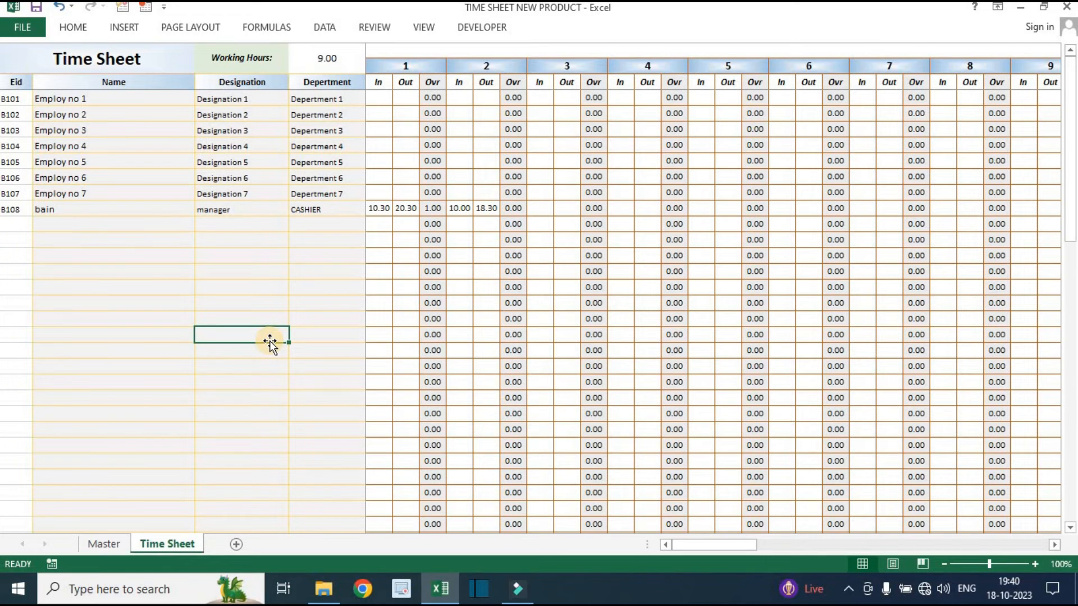
On the Master sheet, highlight the employee data from row B101 to row B123, from Eid through Over Time Paid
{"action": "left_click", "coordinate": [101, 545]}
{"action": "left_click", "coordinate": [118, 463]}
{"action": "left_click", "coordinate": [19, 110]}
{"action": "left_click_drag", "start_coordinate": [409, 181], "coordinate": [505, 444]}
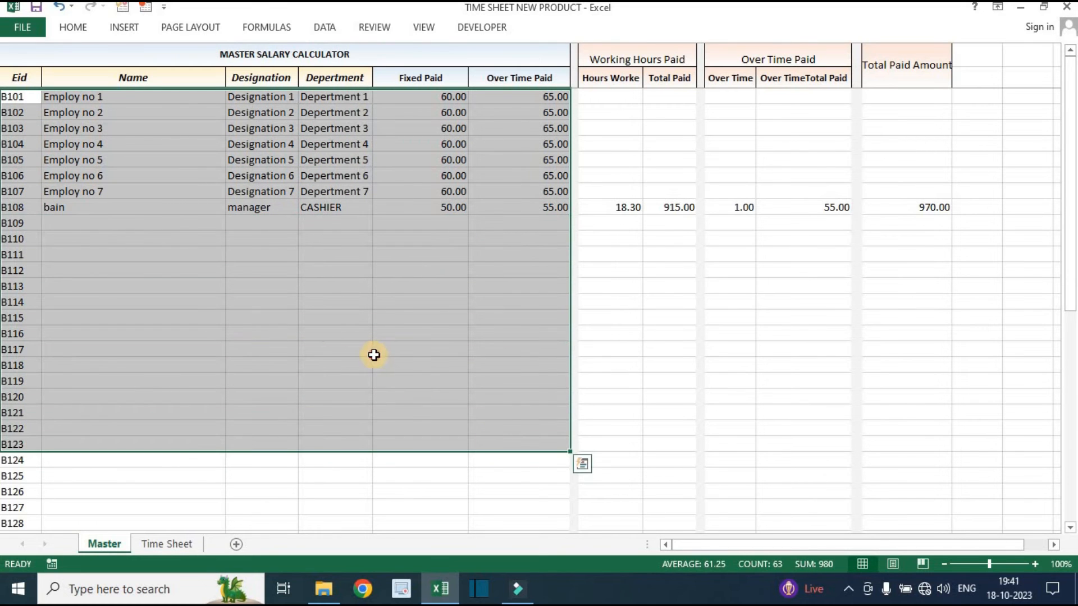
Review the Time Sheet from the first employee ID across the In, Out and Ovr columns of days 1 to 8
{"action": "left_click", "coordinate": [374, 355]}
{"action": "left_click", "coordinate": [171, 544]}
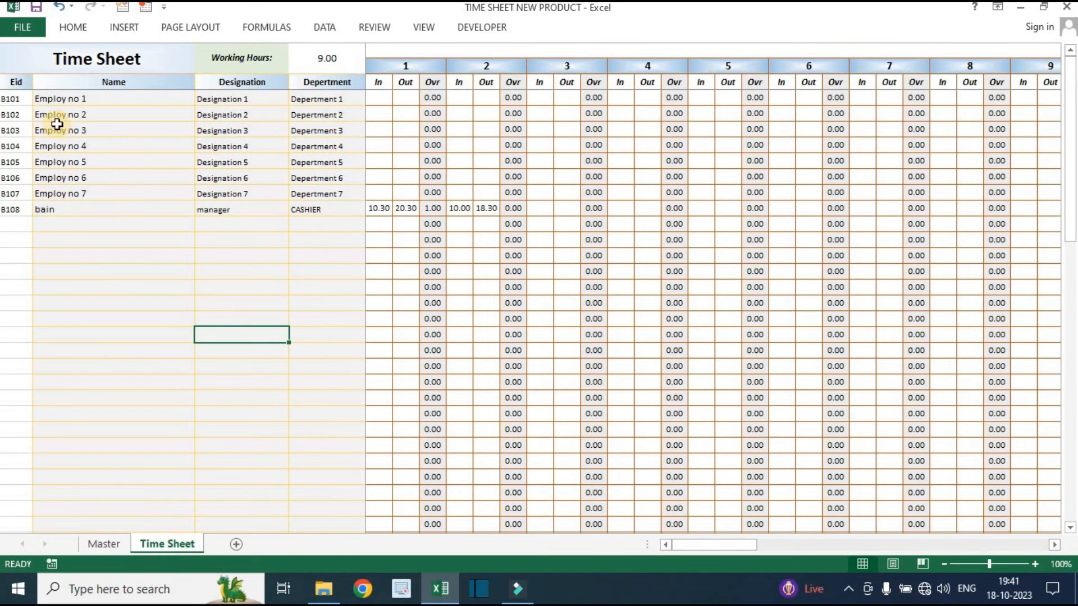
{"action": "left_click", "coordinate": [12, 99]}
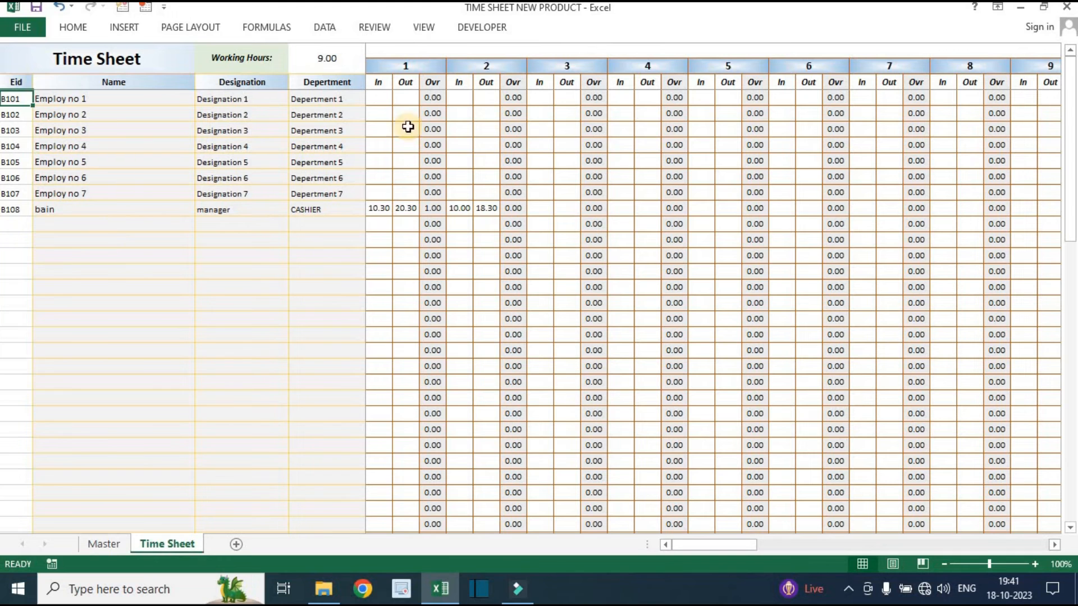
{"action": "left_click_drag", "start_coordinate": [378, 82], "coordinate": [1009, 358]}
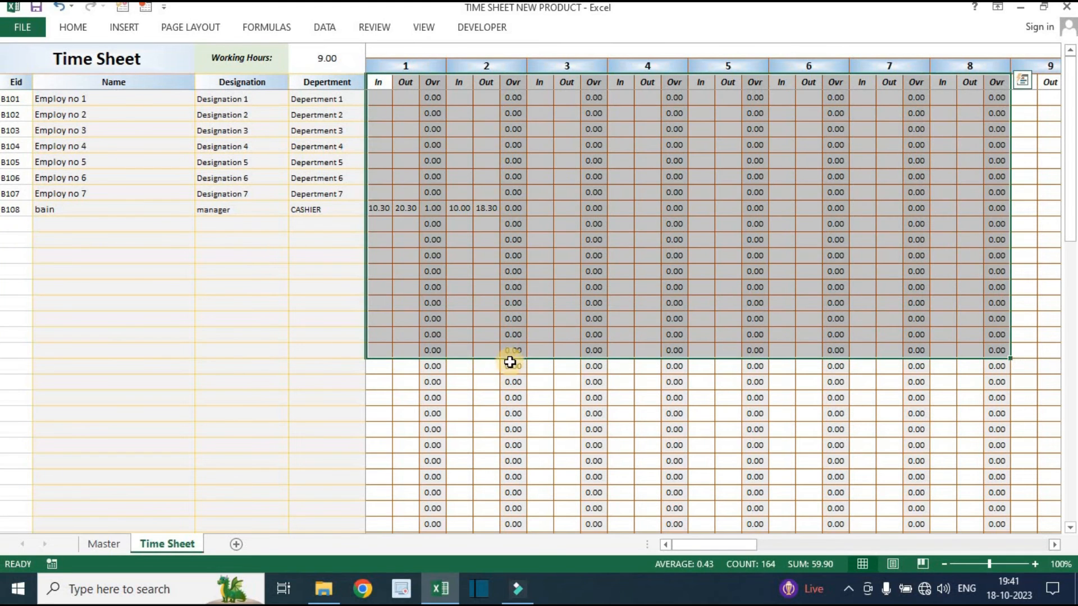
{"action": "left_click", "coordinate": [224, 333]}
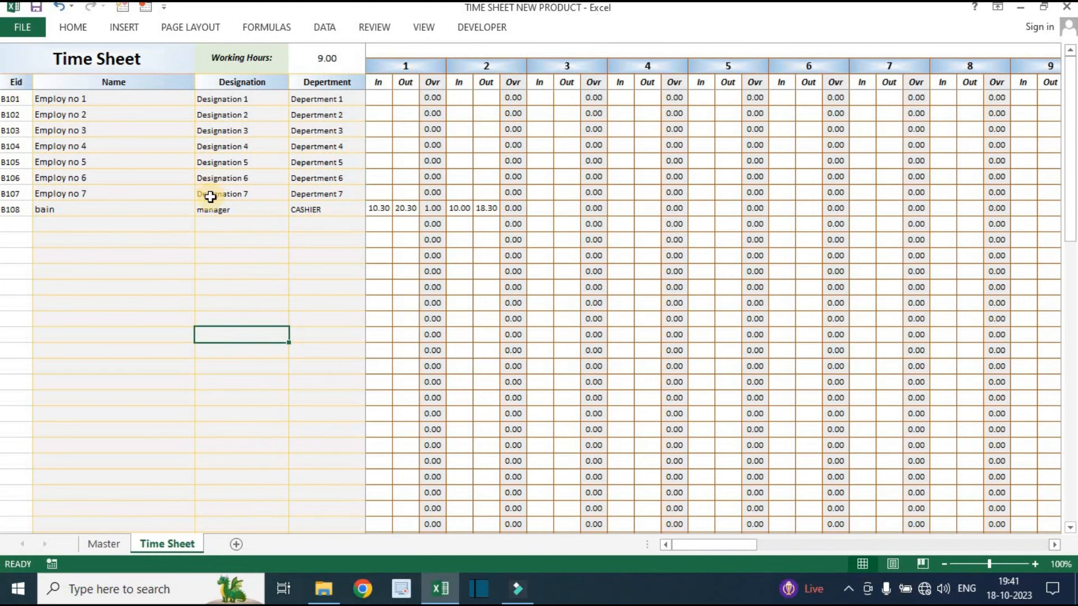
{"action": "left_click", "coordinate": [152, 272]}
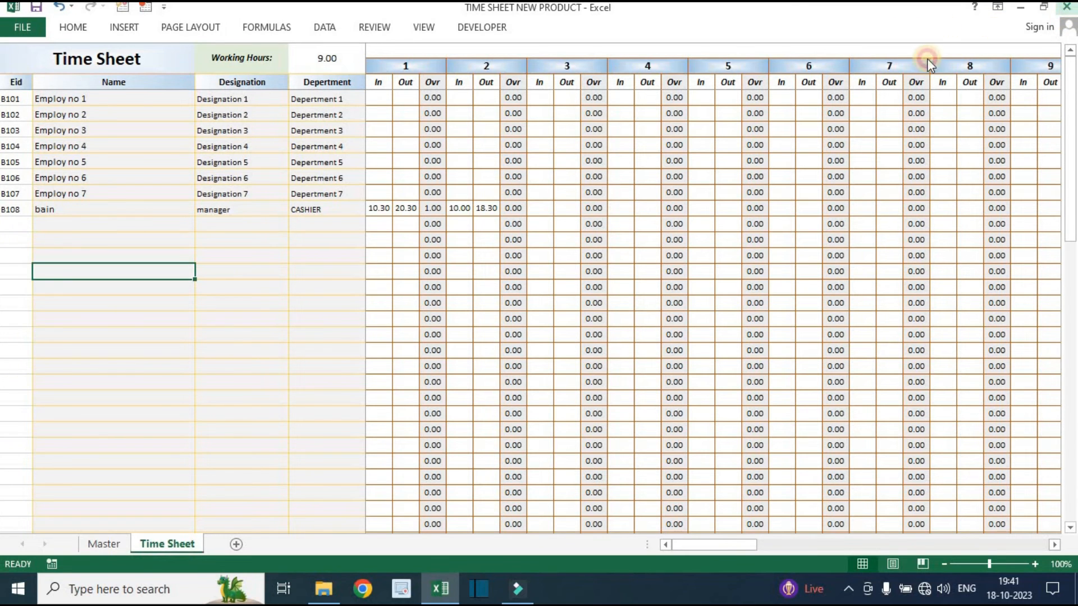
Save and close the time sheet workbook, and maximize the EXCEL VIDEO folder window in File Explorer
{"action": "left_click", "coordinate": [471, 312]}
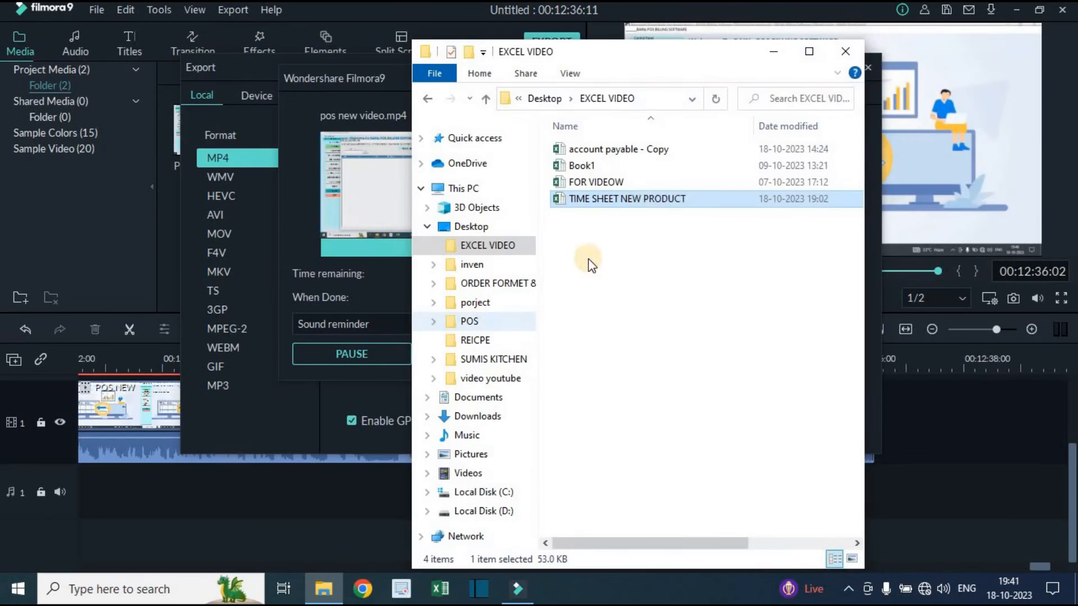
{"action": "left_click", "coordinate": [811, 49]}
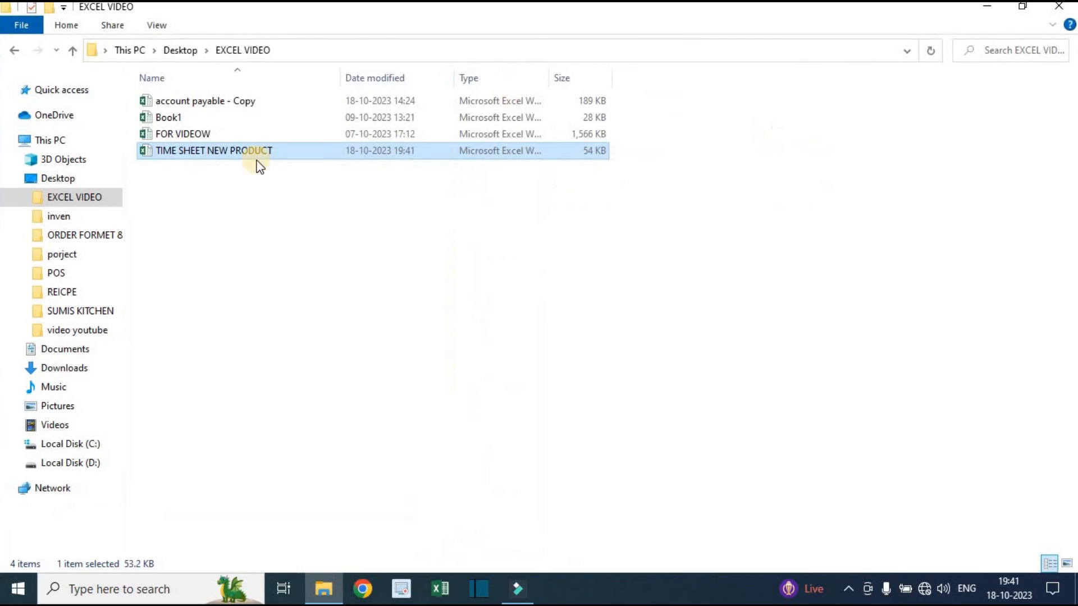
Duplicate the TIME SHEET NEW PRODUCT workbook within the EXCEL VIDEO folder
{"action": "right_click", "coordinate": [199, 151]}
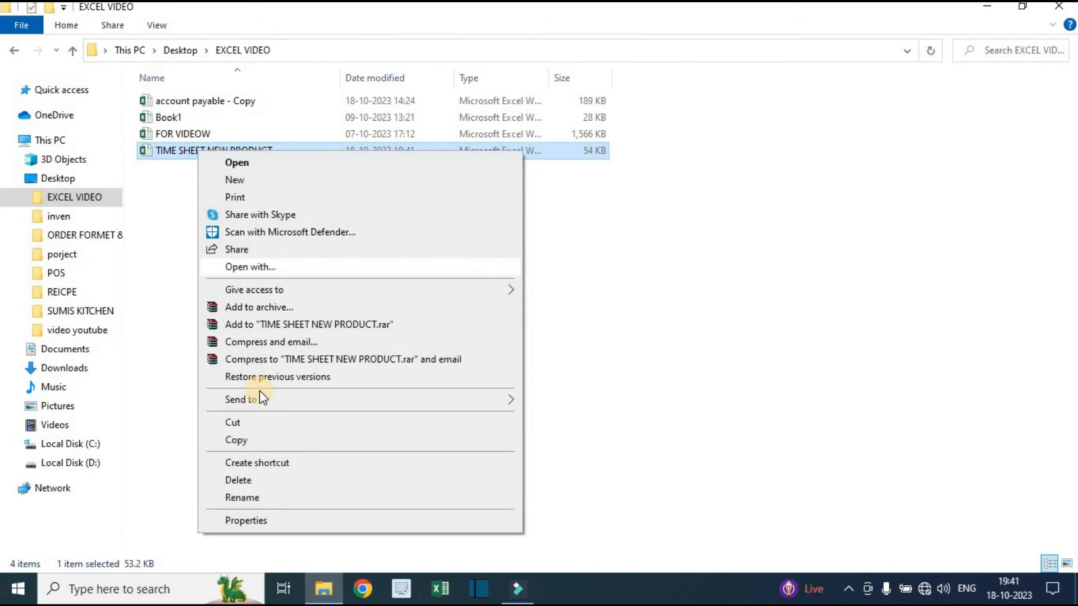
{"action": "left_click", "coordinate": [241, 439]}
{"action": "right_click", "coordinate": [235, 266]}
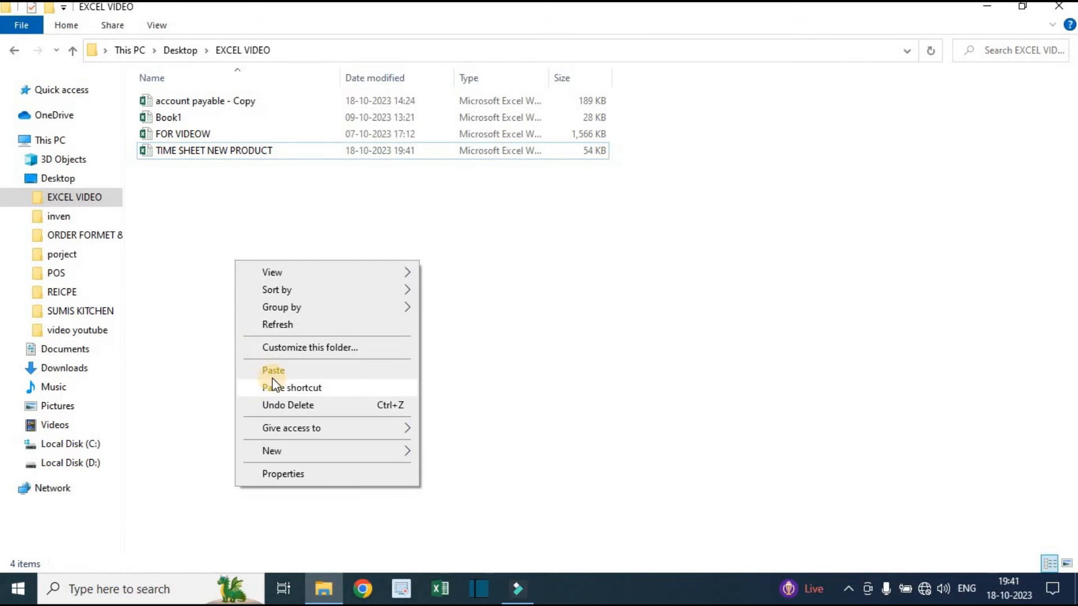
{"action": "left_click", "coordinate": [267, 368]}
{"action": "left_click_drag", "start_coordinate": [270, 152], "coordinate": [270, 212]}
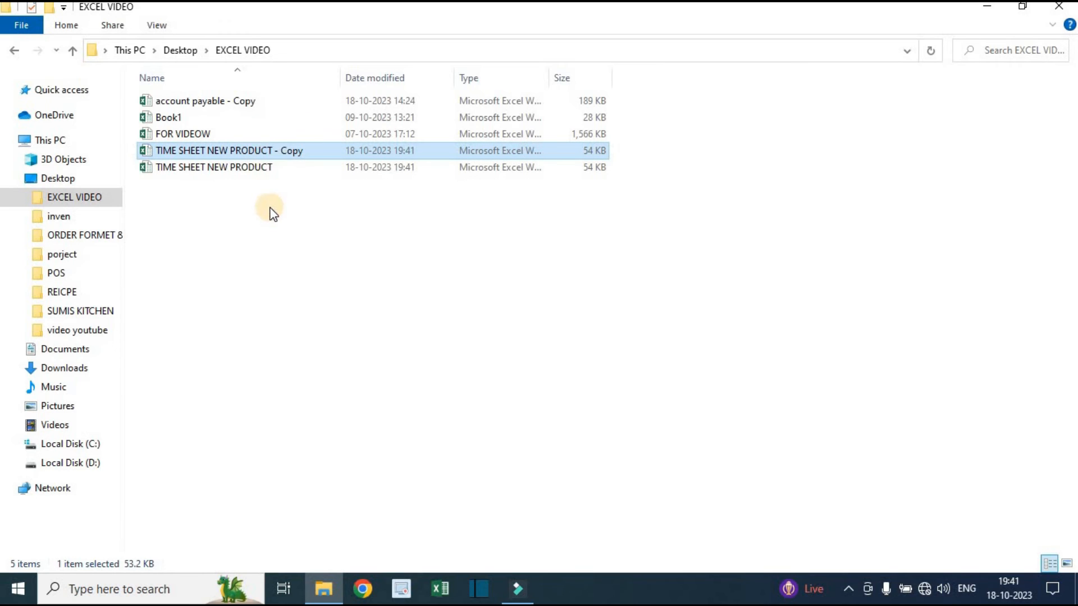
Rename the duplicated workbook as TIME SHEET JANUARY
{"action": "right_click", "coordinate": [275, 150]}
{"action": "left_click", "coordinate": [333, 498]}
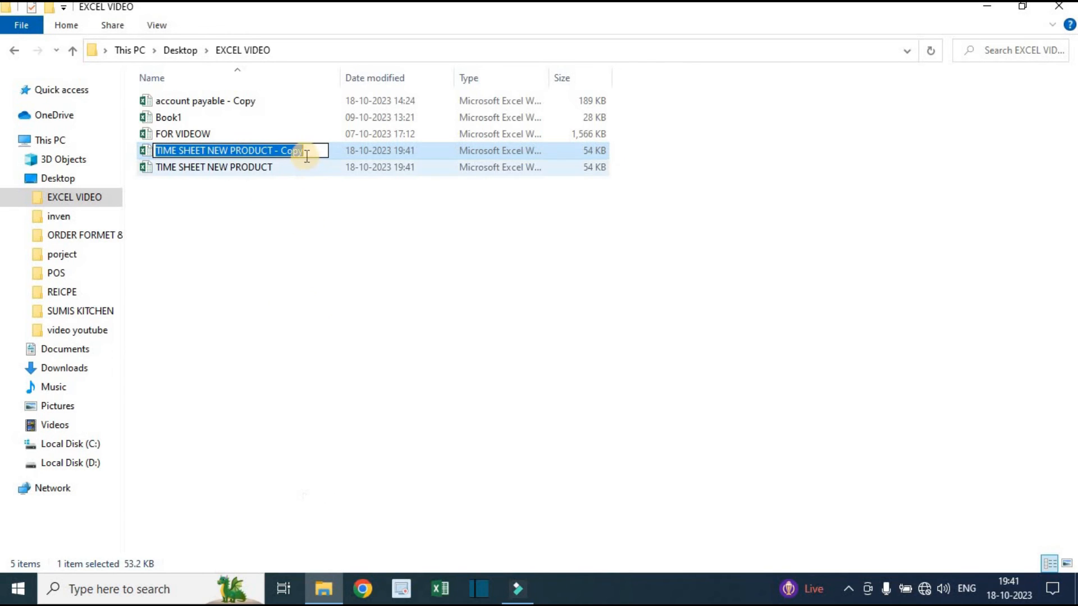
{"action": "type", "text": "TIME SHEET N="}
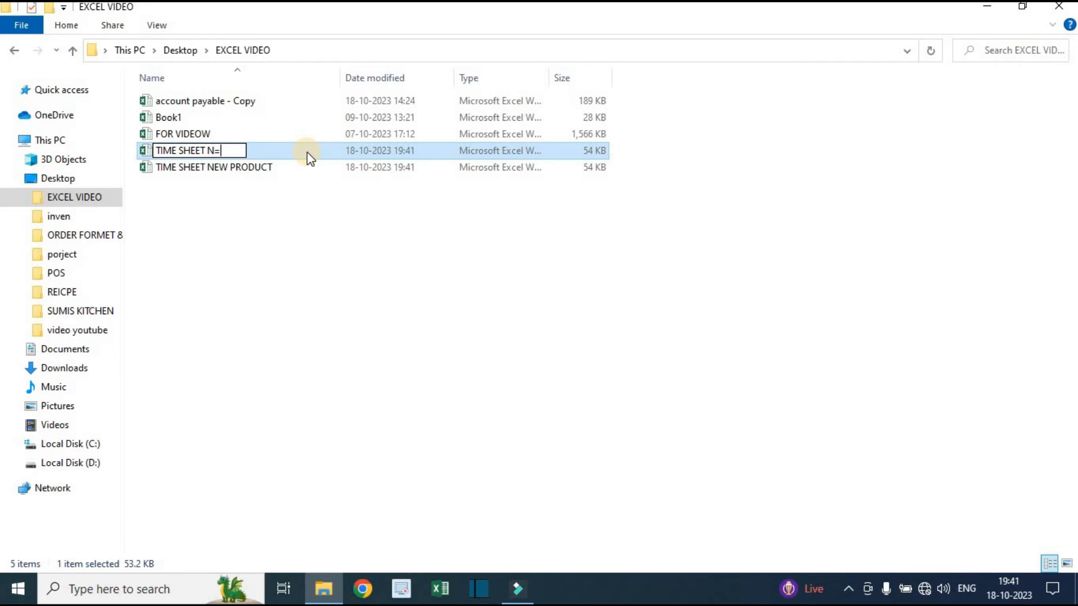
{"action": "key", "text": "BackSpace"}
{"action": "key", "text": "BackSpace"}
{"action": "type", "text": "JANUARY"}
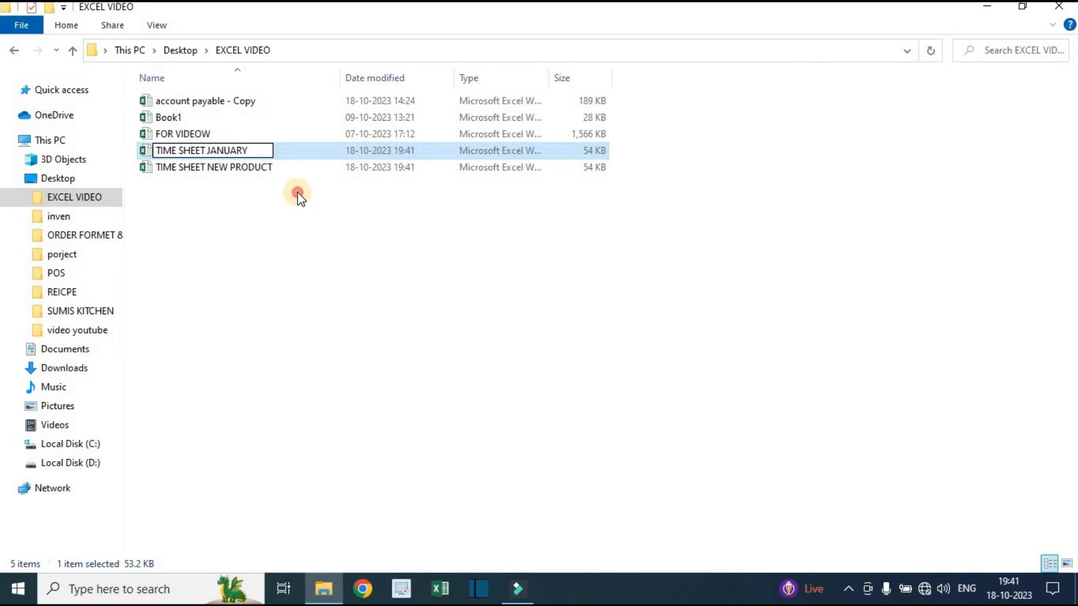
{"action": "left_click", "coordinate": [283, 151]}
Paste another copy of the time sheet workbook, and delete both duplicates from the folder
{"action": "key", "text": "ctrl+v"}
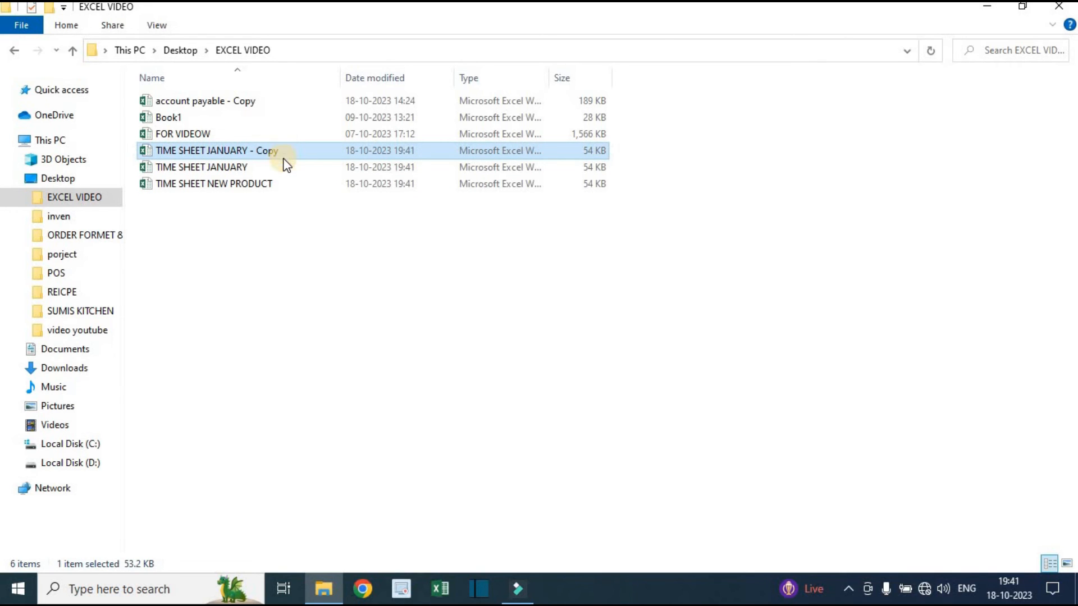
{"action": "right_click", "coordinate": [278, 151]}
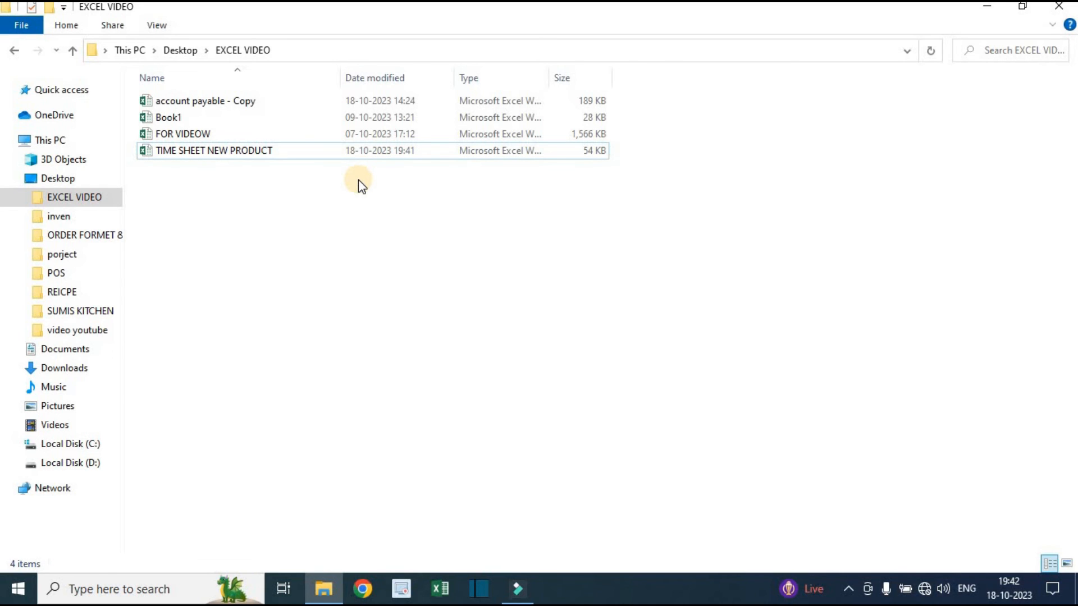
Reopen the TIME SHEET NEW PRODUCT workbook in Excel and maximize its window
{"action": "left_click", "coordinate": [264, 151]}
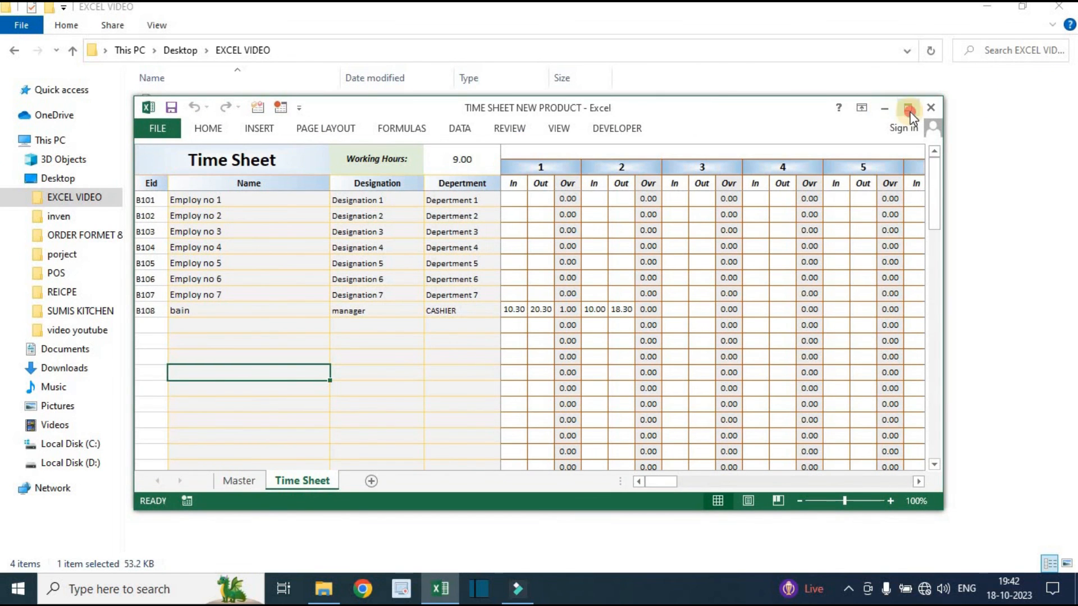
{"action": "left_click", "coordinate": [908, 109]}
Point out the empty day 1 and day 2 time cells for the first employees on the Time Sheet, and return to the Master sheet
{"action": "left_click_drag", "start_coordinate": [379, 98], "coordinate": [406, 200]}
{"action": "left_click_drag", "start_coordinate": [452, 100], "coordinate": [451, 174]}
{"action": "left_click", "coordinate": [400, 225]}
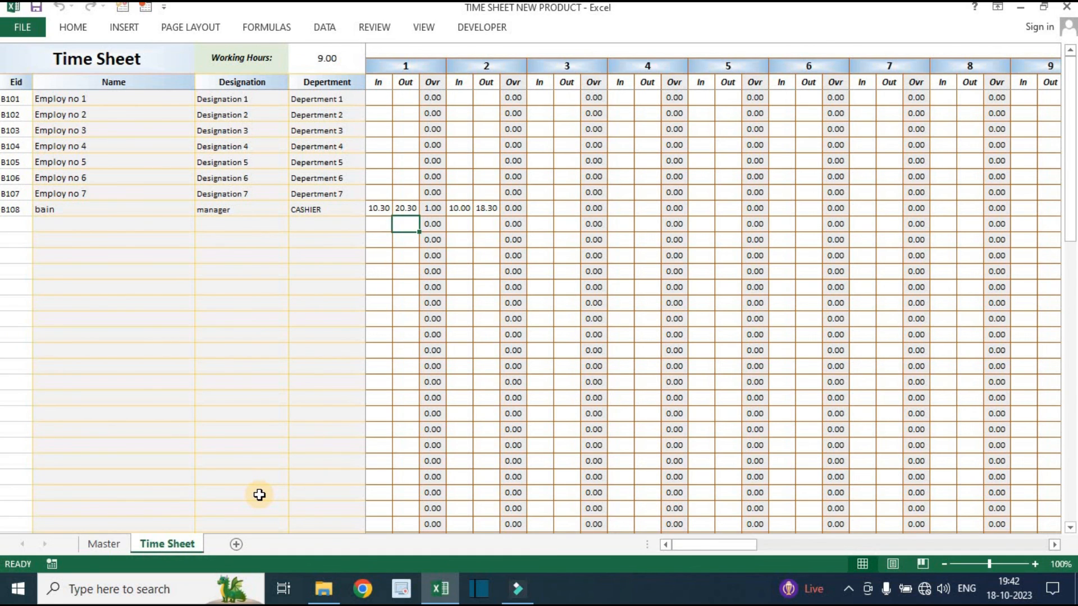
{"action": "left_click", "coordinate": [95, 544]}
{"action": "left_click", "coordinate": [287, 430]}
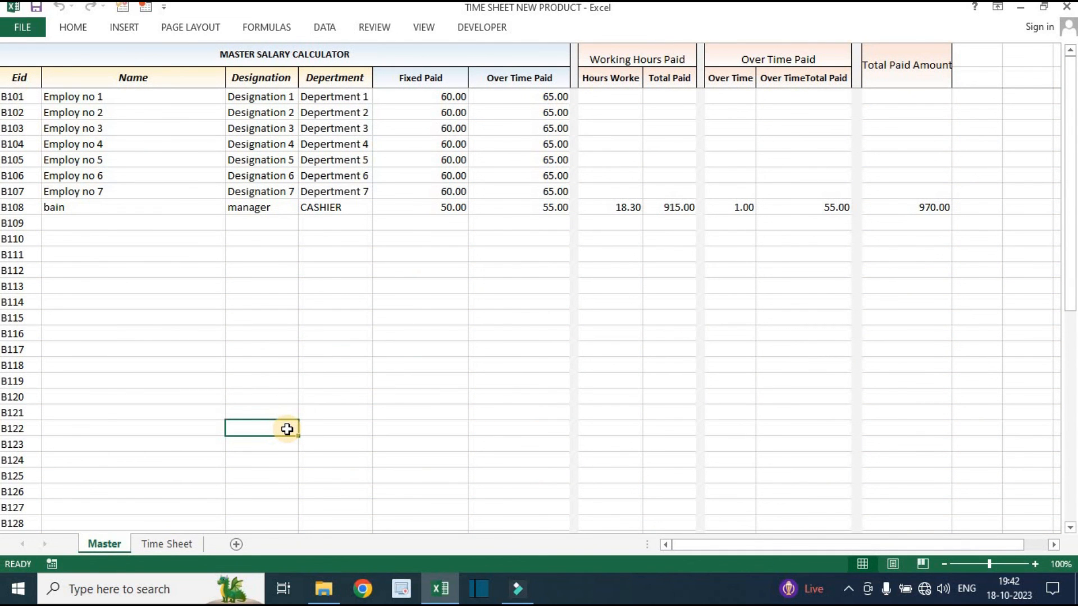